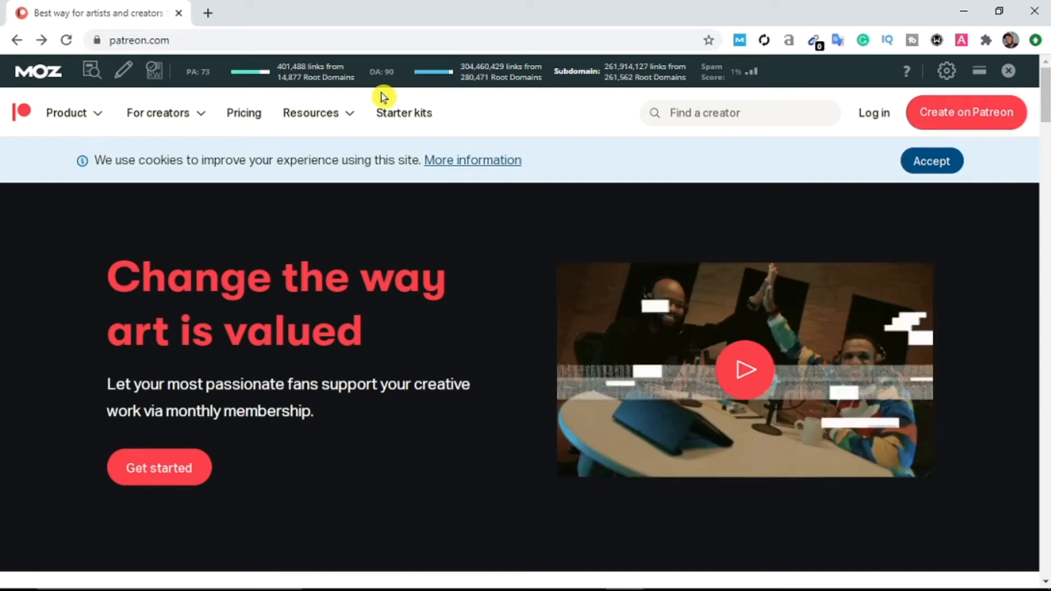
Step: Point out Patreon's domain authority of 90, then start creating a new creator page
{"action": "left_click_drag", "start_coordinate": [403, 68], "coordinate": [364, 69]}
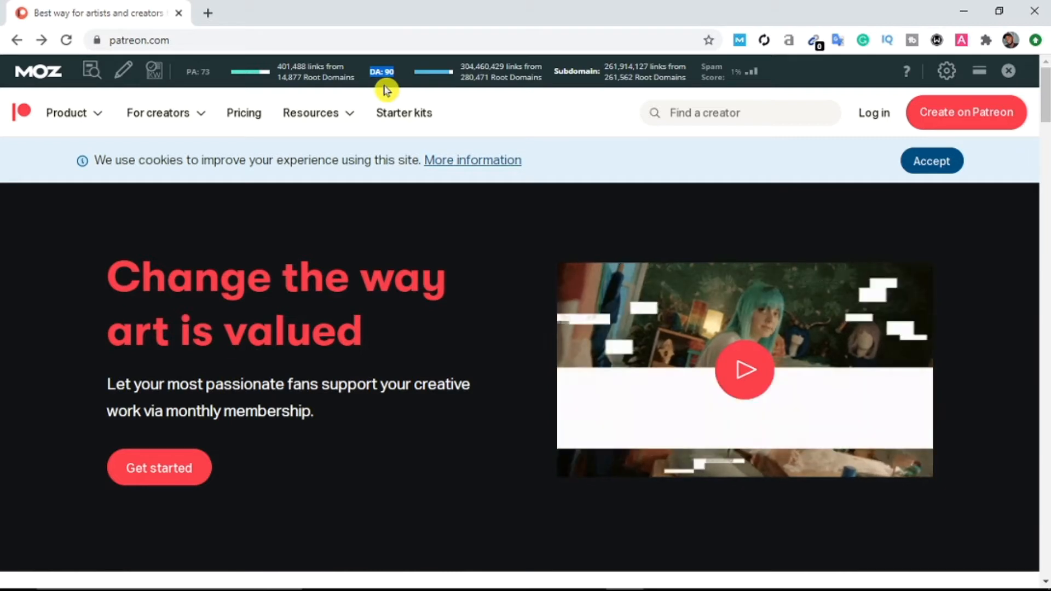
{"action": "left_click", "coordinate": [549, 121]}
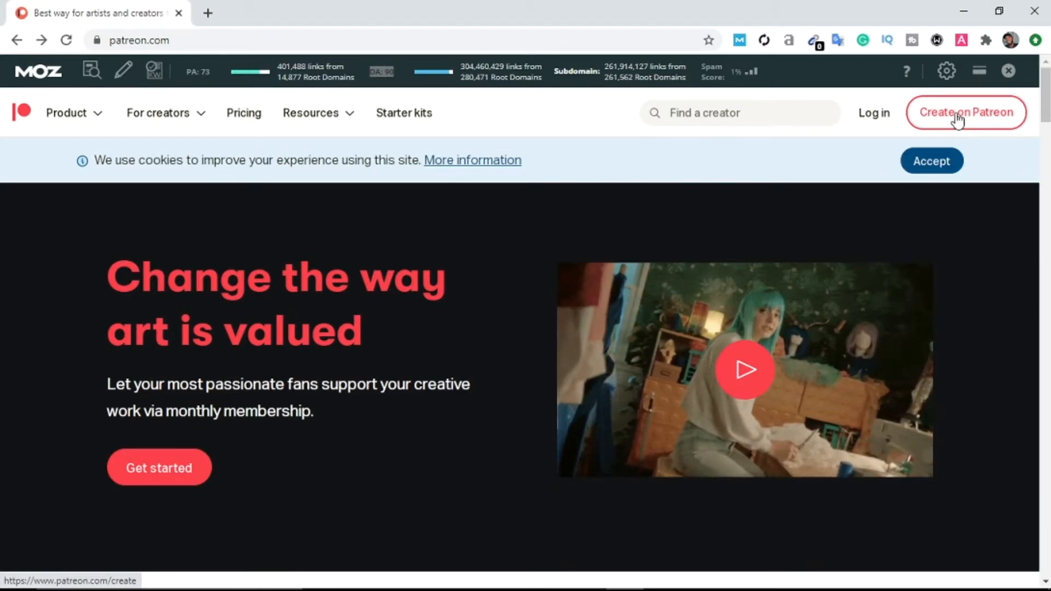
{"action": "left_click", "coordinate": [956, 118]}
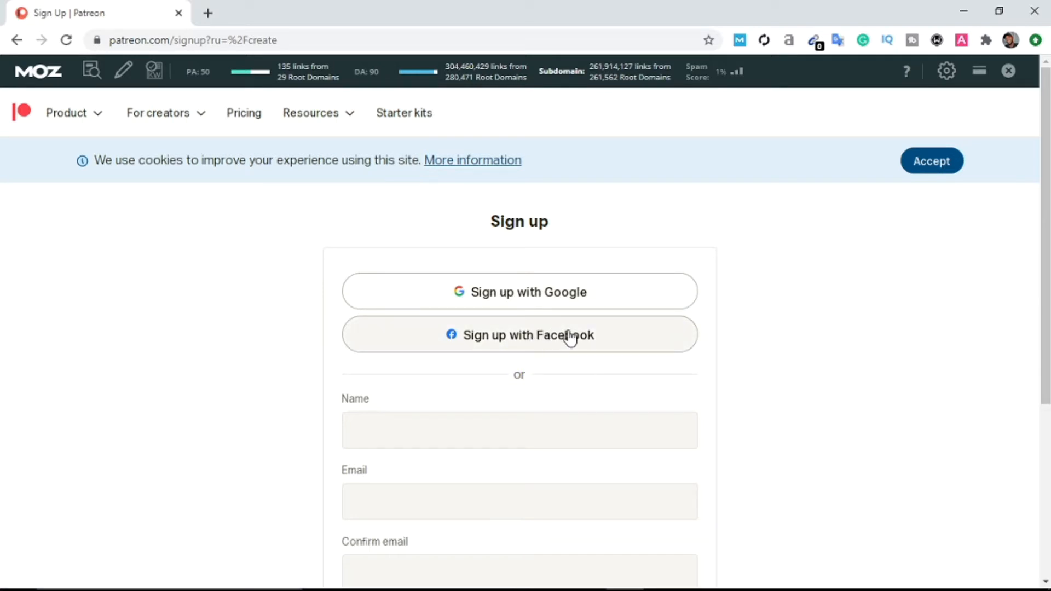
{"action": "scroll", "coordinate": [467, 392], "scroll_direction": "down", "scroll_amount": 5}
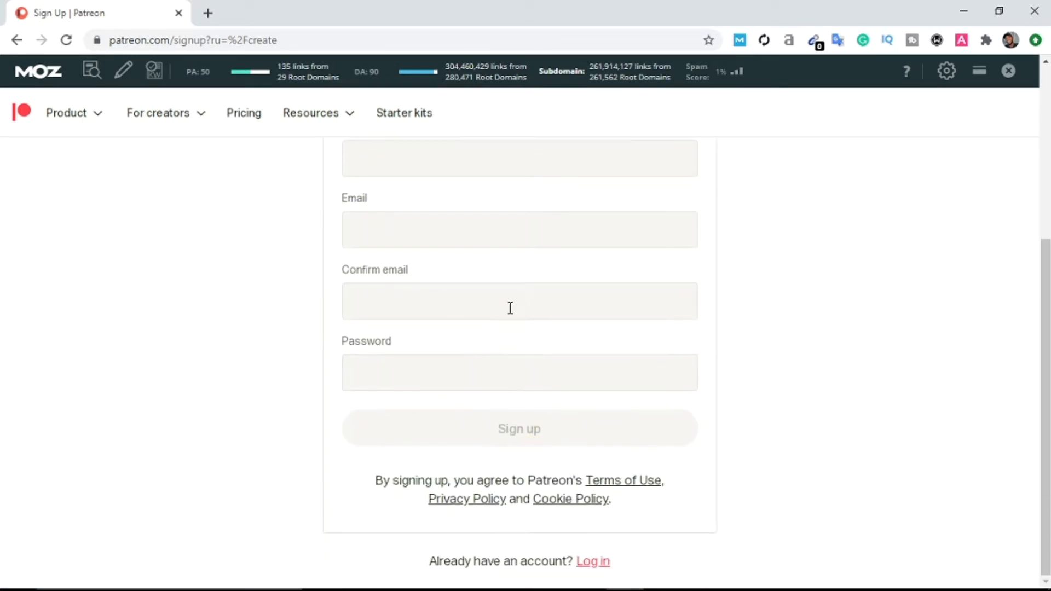
{"action": "scroll", "coordinate": [510, 309], "scroll_direction": "up", "scroll_amount": 5}
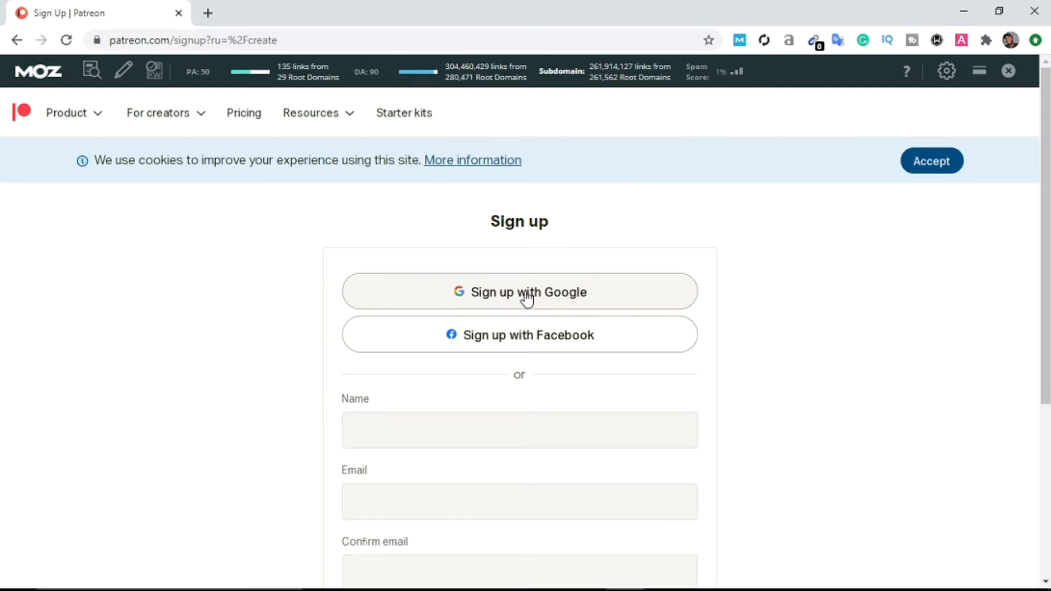
Step: Sign up with Google and continue with the chosen Google account
{"action": "left_click", "coordinate": [527, 299]}
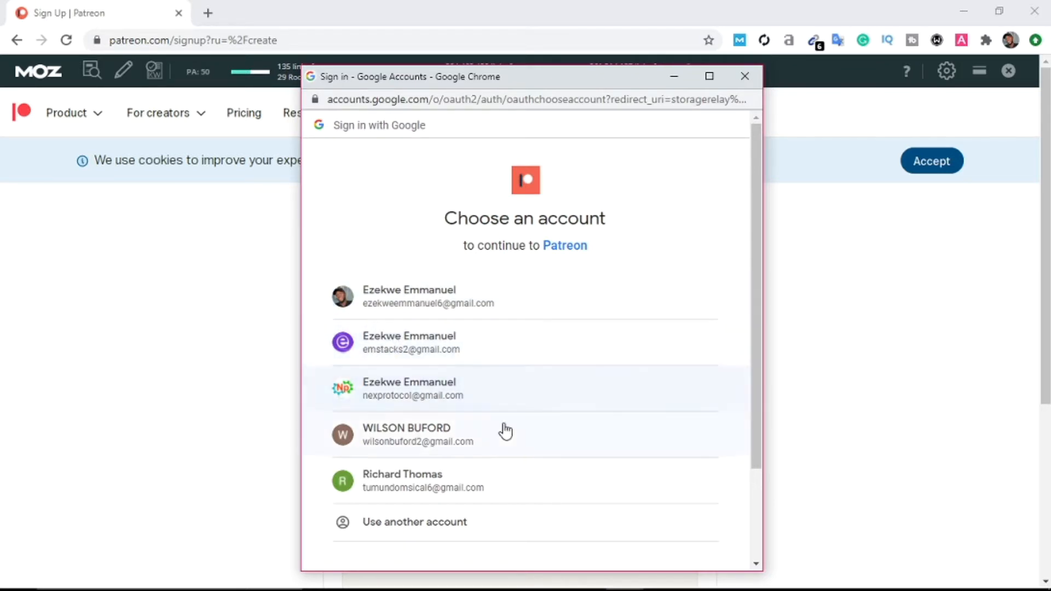
{"action": "scroll", "coordinate": [508, 428], "scroll_direction": "down", "scroll_amount": 3}
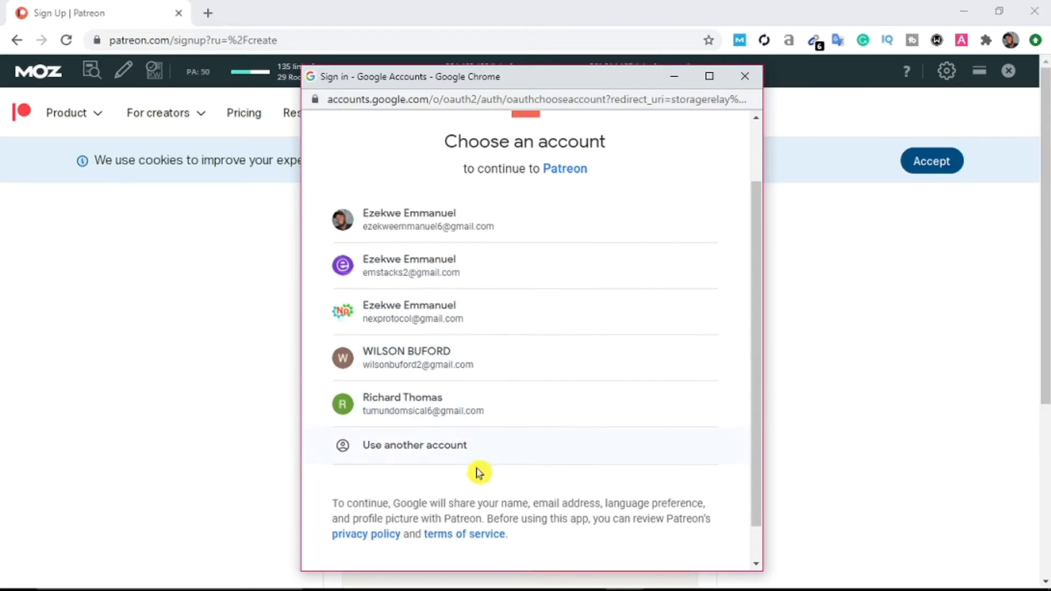
{"action": "left_click", "coordinate": [475, 368]}
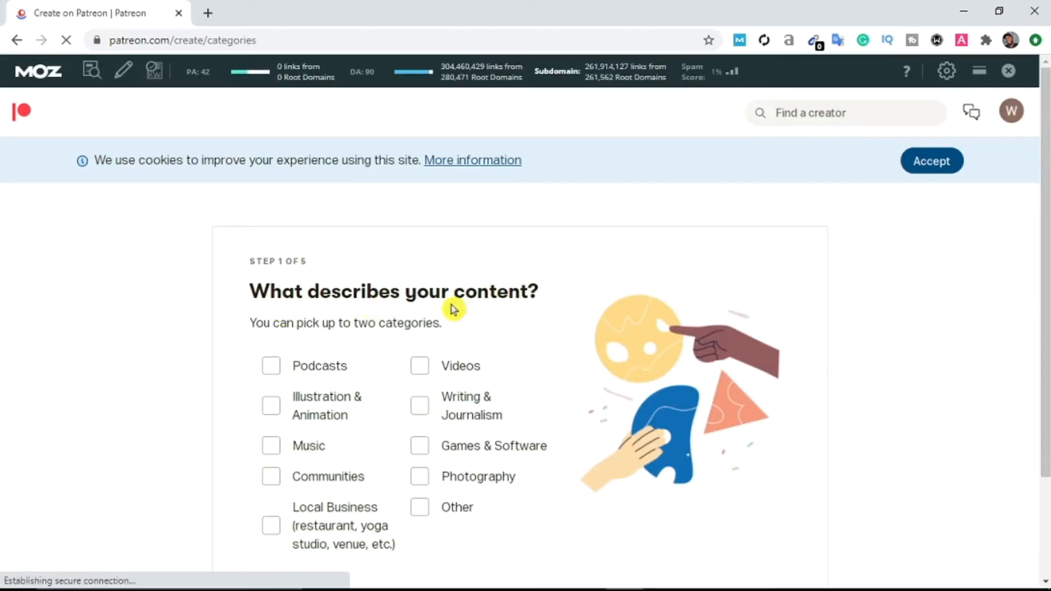
Step: Mark the content category as Other and answer No to the 18+ content question
{"action": "scroll", "coordinate": [539, 358], "scroll_direction": "down", "scroll_amount": 2}
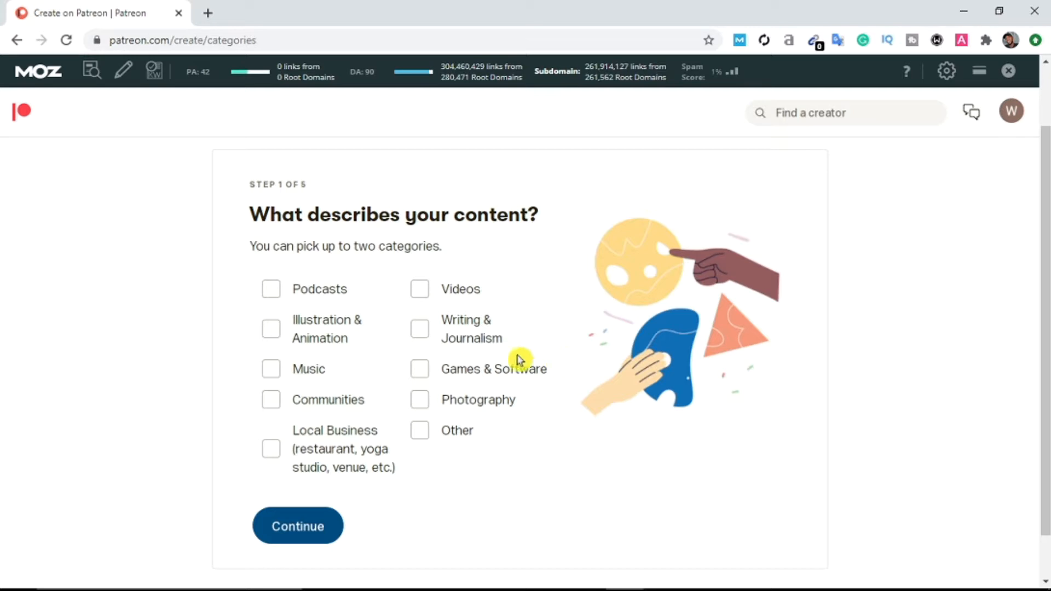
{"action": "left_click", "coordinate": [420, 314]}
{"action": "left_click", "coordinate": [421, 433]}
{"action": "left_click", "coordinate": [329, 514]}
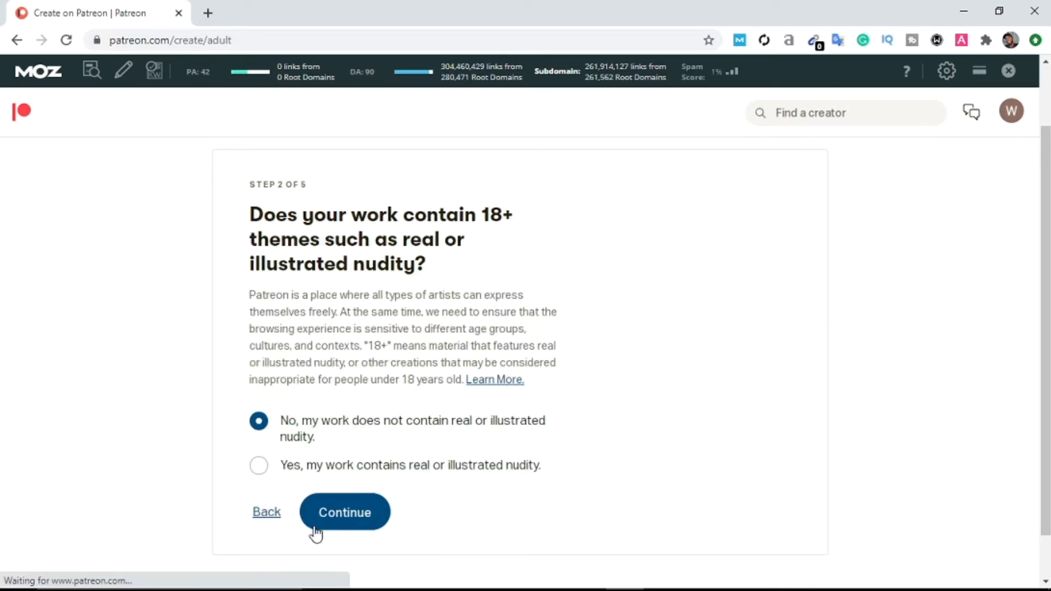
{"action": "left_click", "coordinate": [402, 518]}
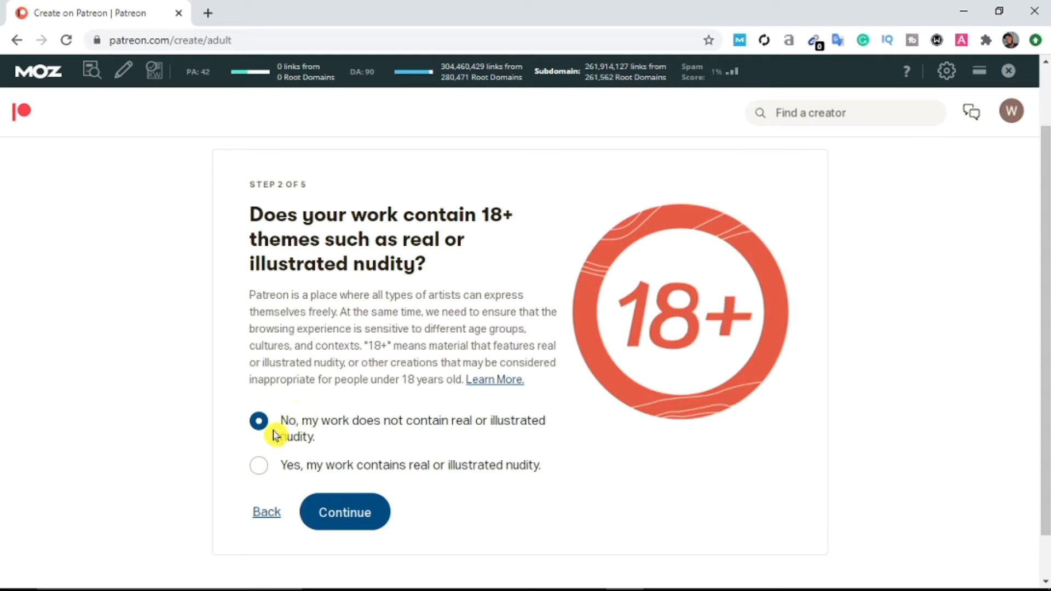
{"action": "left_click", "coordinate": [365, 523]}
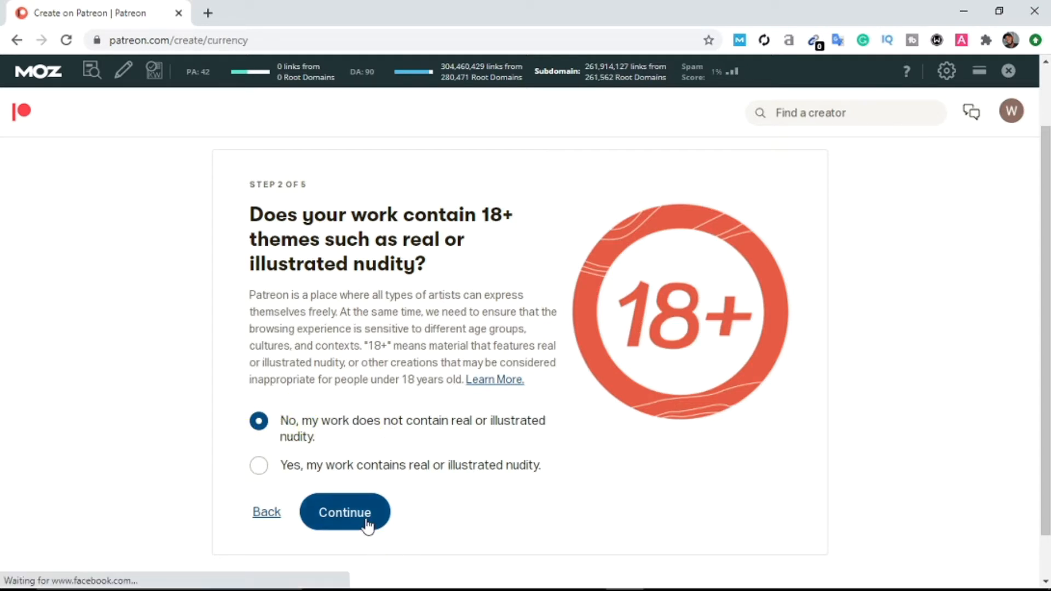
Step: Keep US Dollars as the currency and finish the remaining setup steps
{"action": "scroll", "coordinate": [410, 467], "scroll_direction": "down", "scroll_amount": 1}
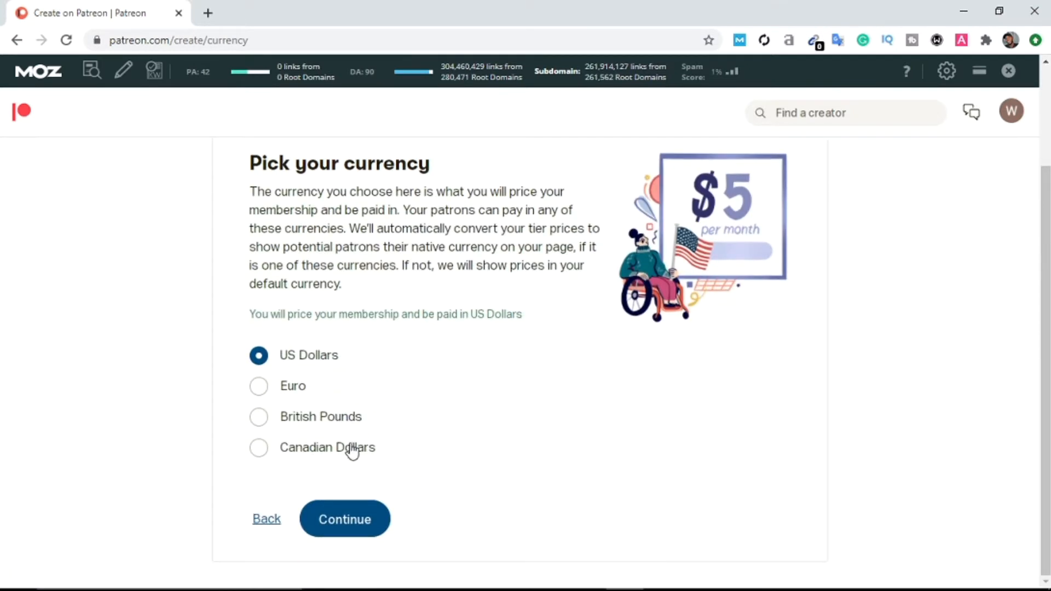
{"action": "left_click", "coordinate": [344, 531]}
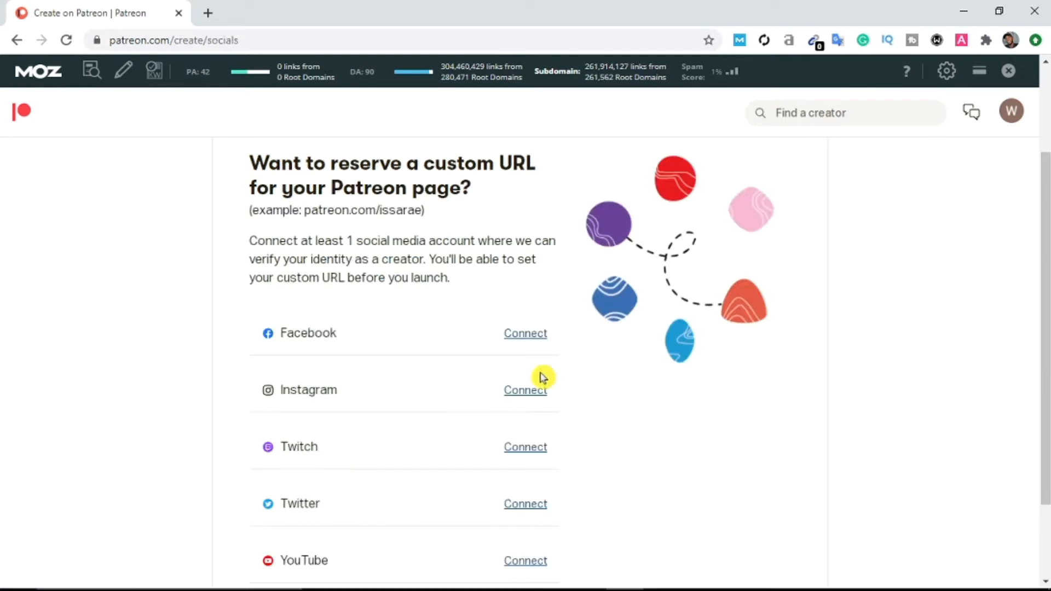
{"action": "scroll", "coordinate": [620, 313], "scroll_direction": "down", "scroll_amount": 1}
{"action": "scroll", "coordinate": [480, 318], "scroll_direction": "up", "scroll_amount": 2}
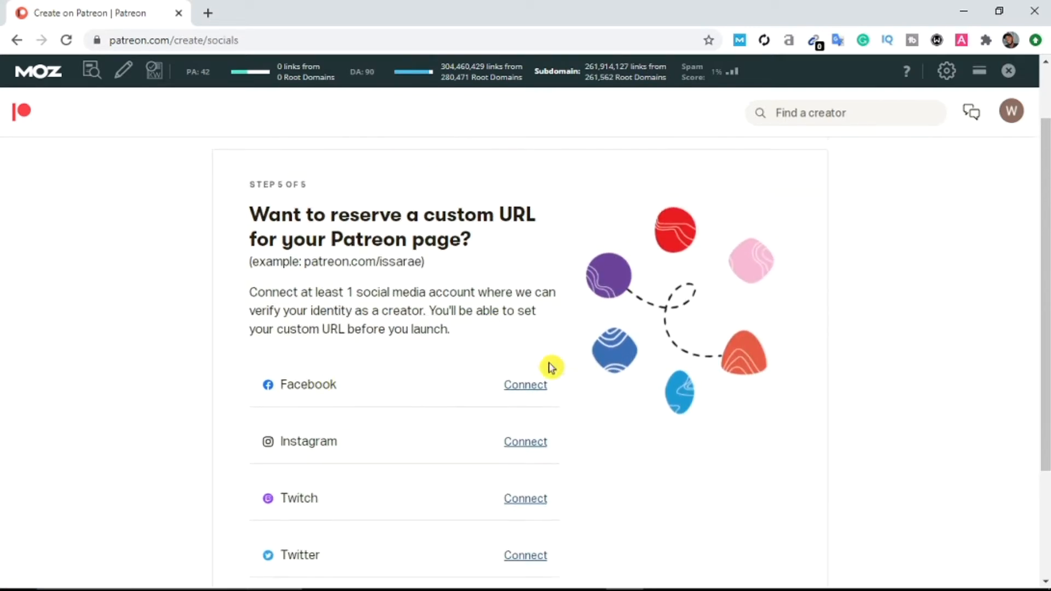
{"action": "scroll", "coordinate": [683, 387], "scroll_direction": "down", "scroll_amount": 2}
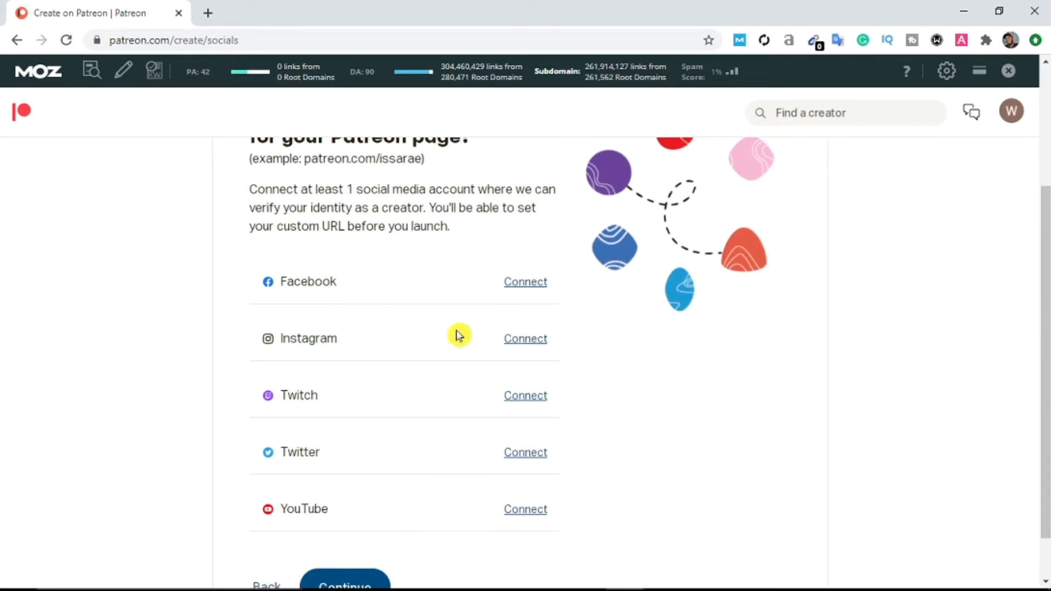
{"action": "scroll", "coordinate": [570, 368], "scroll_direction": "down", "scroll_amount": 1}
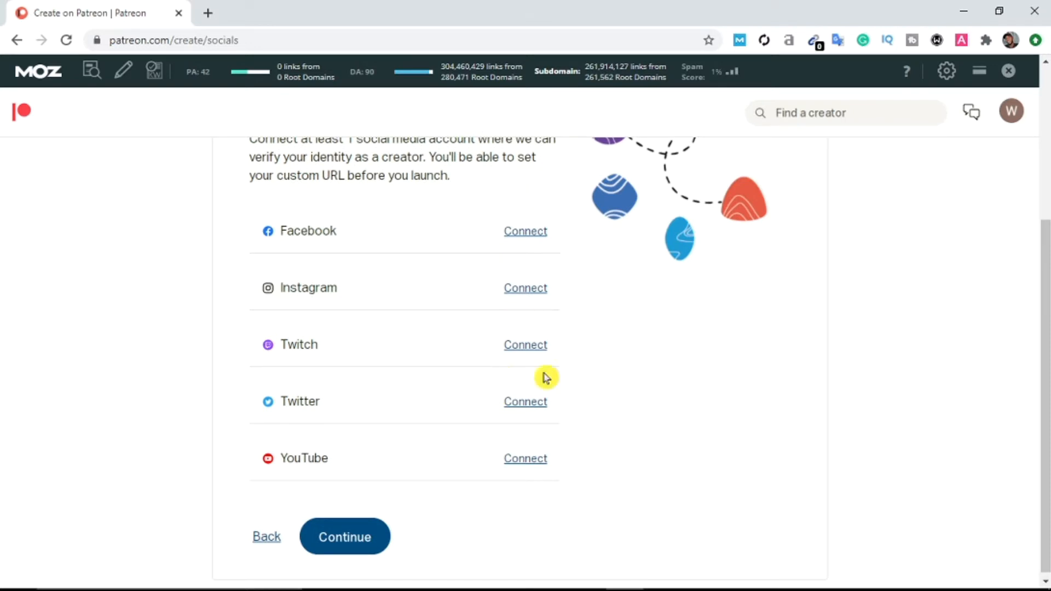
{"action": "left_click", "coordinate": [357, 542]}
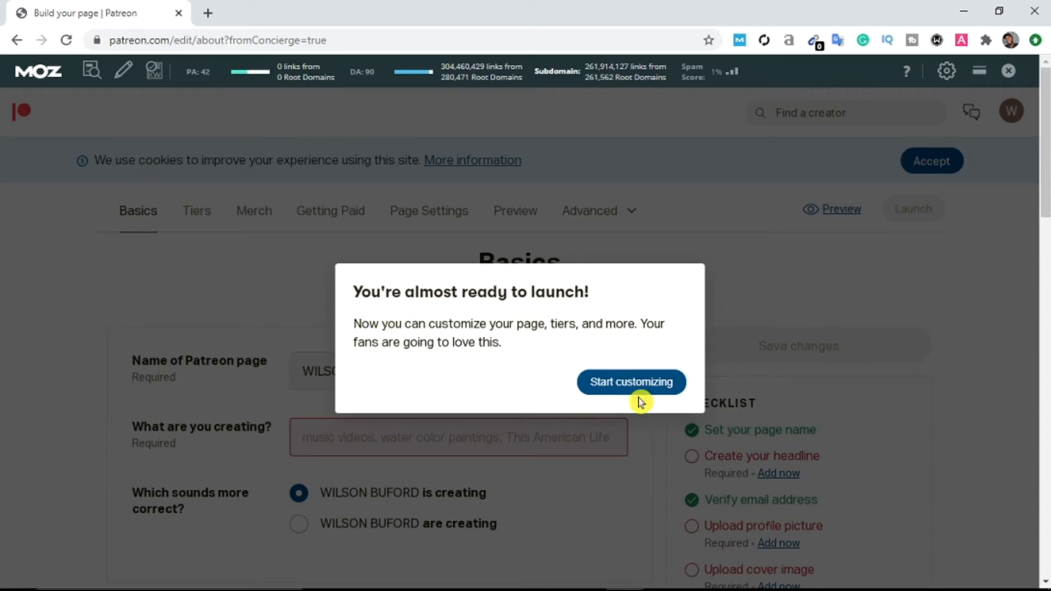
Step: Dismiss the launch notice and rename the Patreon page to 'emstacks'
{"action": "left_click", "coordinate": [652, 383]}
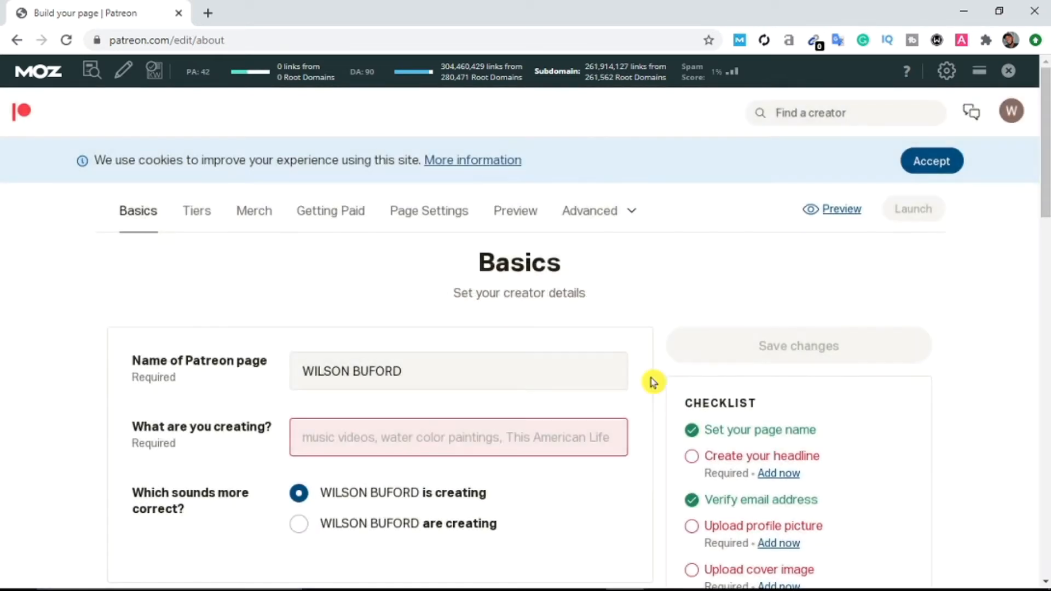
{"action": "scroll", "coordinate": [155, 244], "scroll_direction": "down", "scroll_amount": 2}
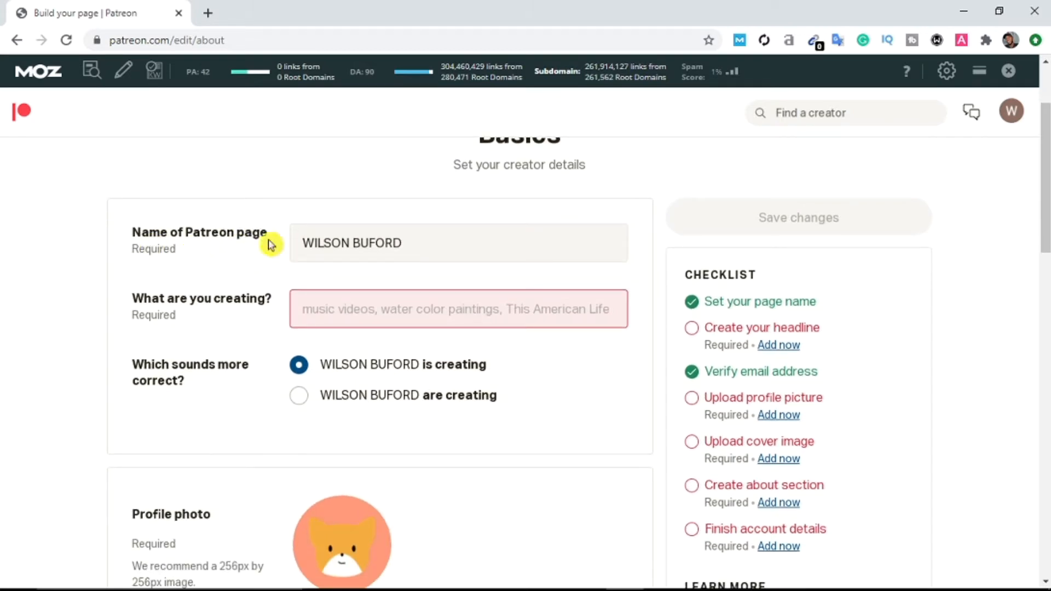
{"action": "left_click", "coordinate": [373, 246]}
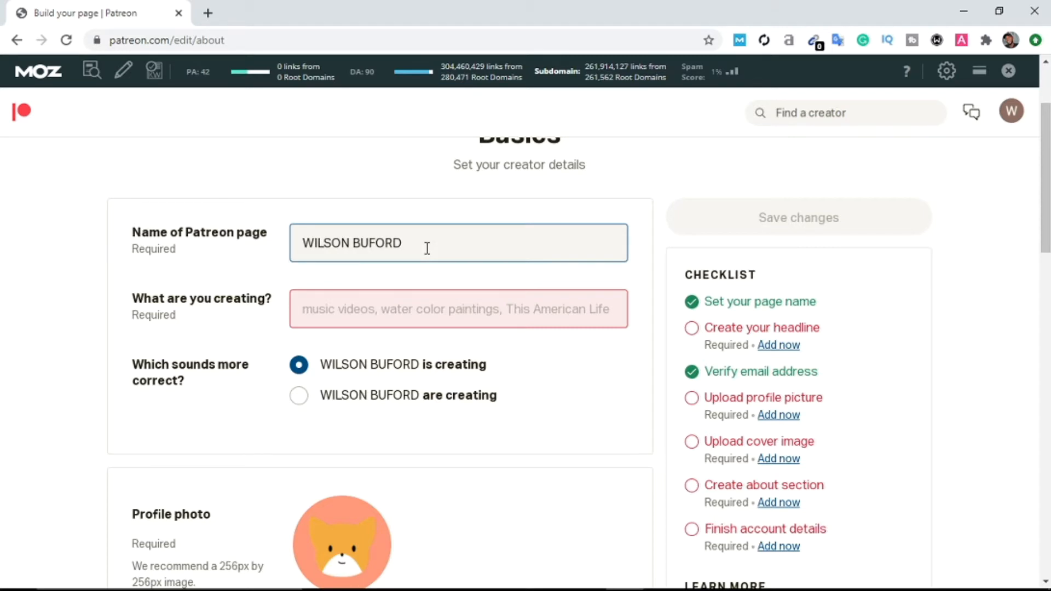
{"action": "left_click_drag", "start_coordinate": [427, 248], "coordinate": [268, 245]}
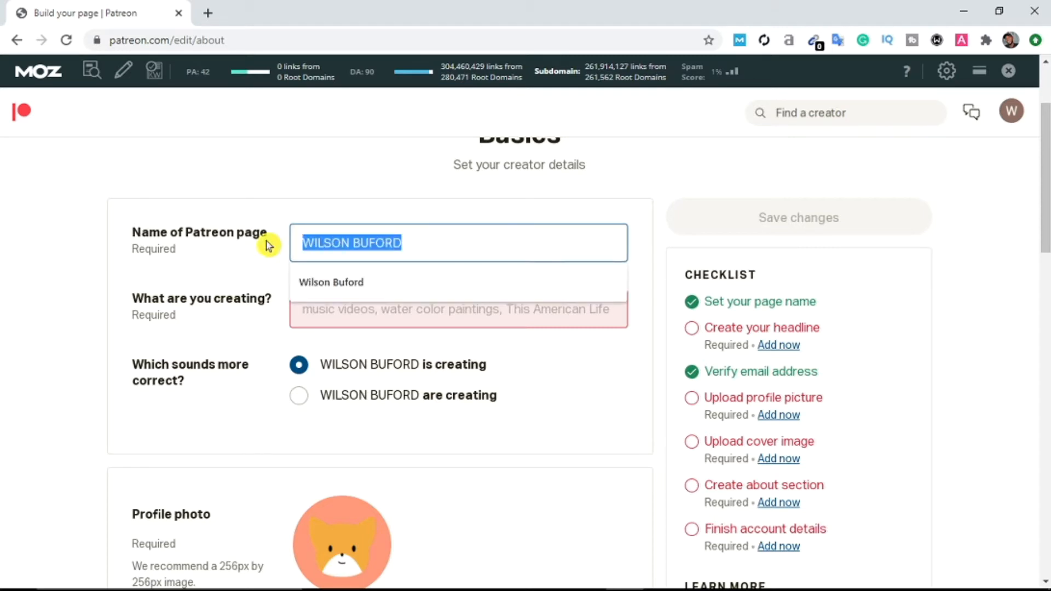
{"action": "type", "text": "emstacks"}
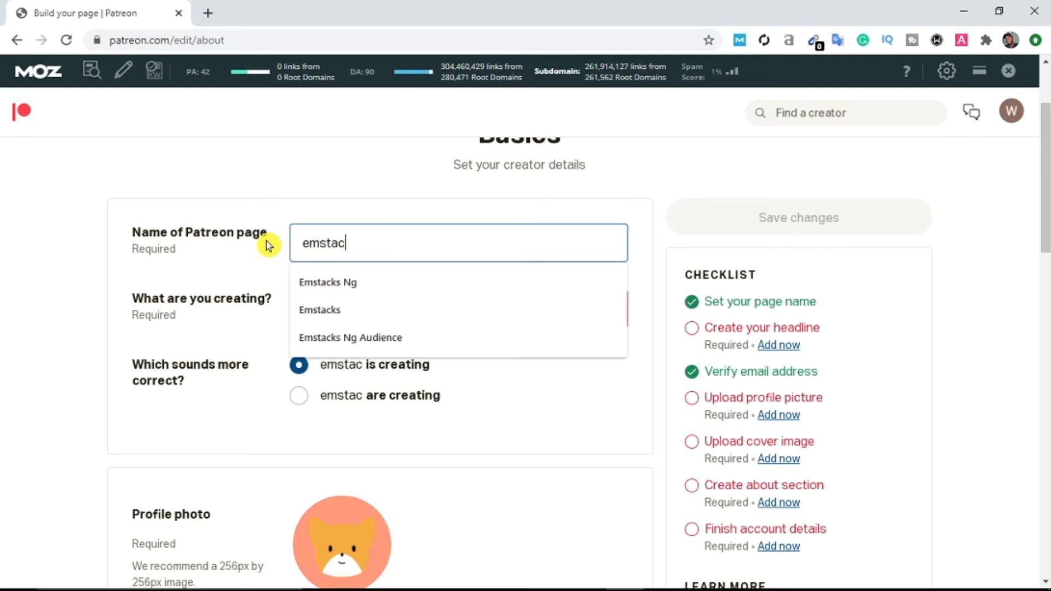
{"action": "left_click", "coordinate": [446, 216]}
Step: Enter 'Article' as what emstacks is creating
{"action": "scroll", "coordinate": [243, 304], "scroll_direction": "down", "scroll_amount": 1}
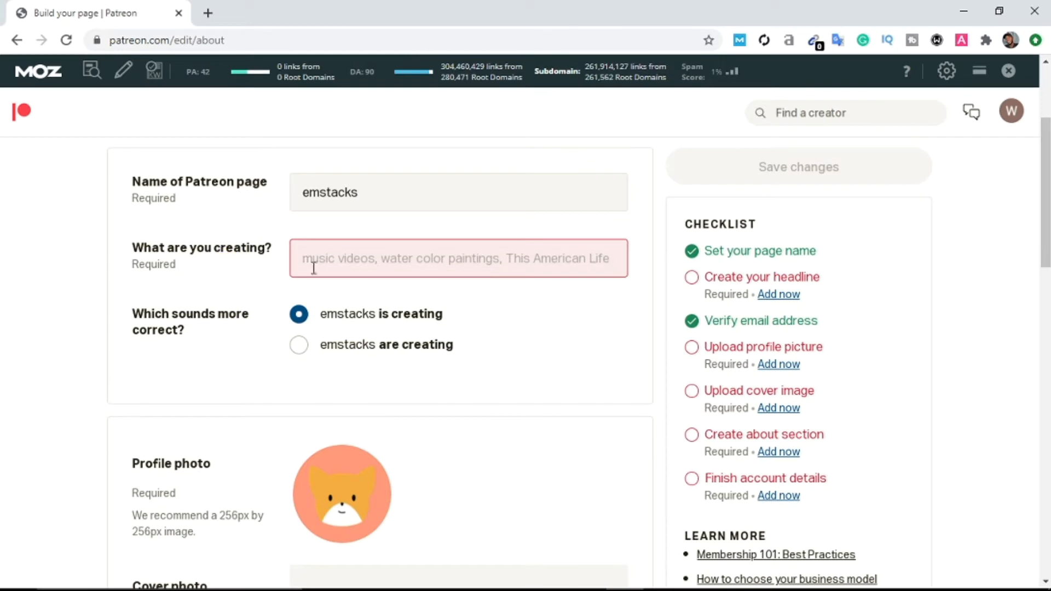
{"action": "left_click", "coordinate": [401, 252]}
{"action": "type", "text": "Article"}
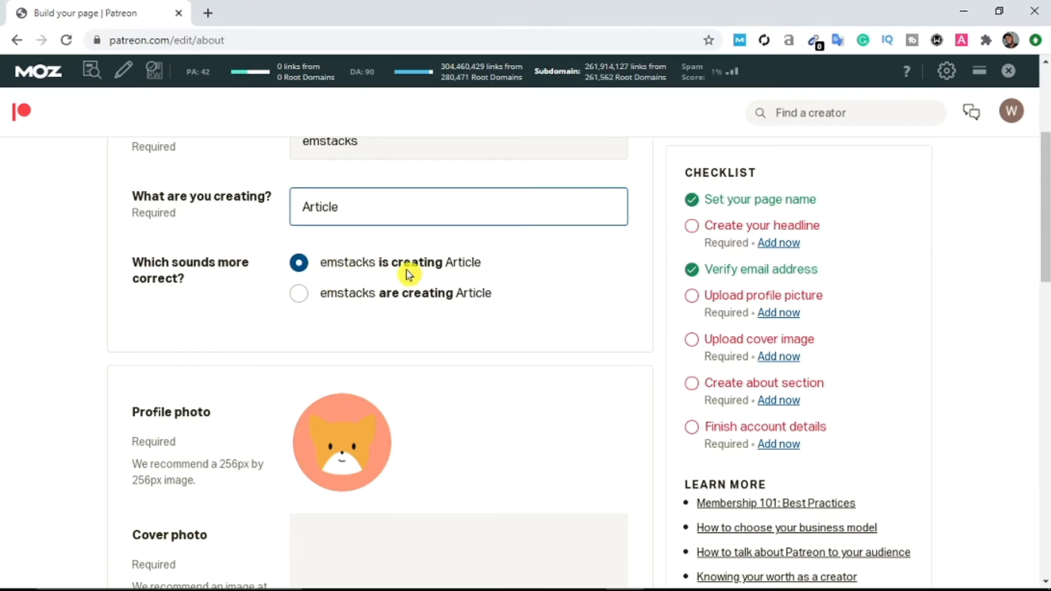
{"action": "scroll", "coordinate": [464, 357], "scroll_direction": "down", "scroll_amount": 1}
{"action": "scroll", "coordinate": [513, 412], "scroll_direction": "down", "scroll_amount": 1}
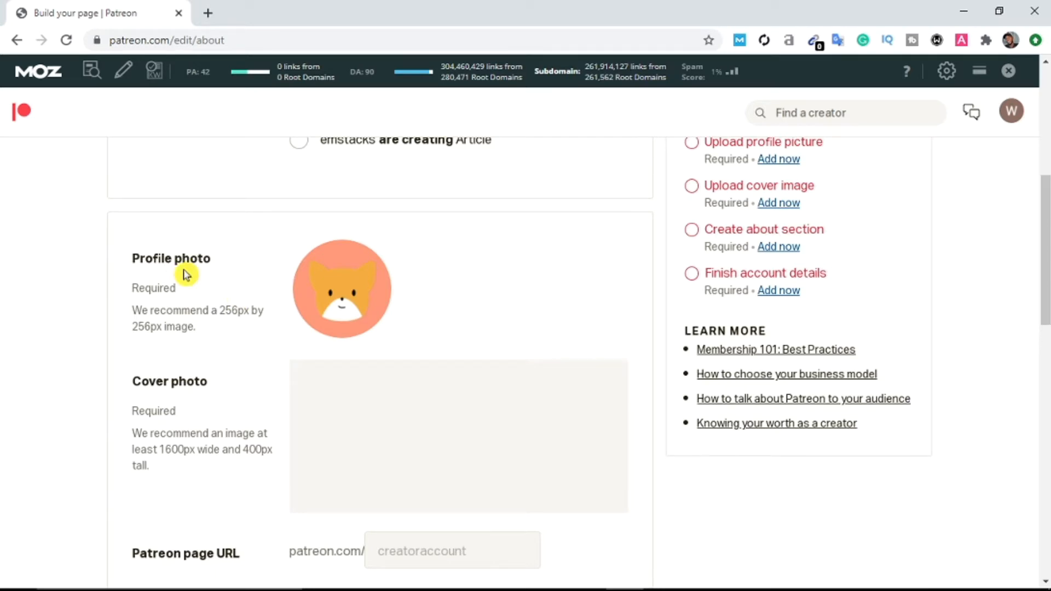
Step: Set the seo-laptop image as the profile photo
{"action": "mouse_move", "coordinate": [342, 301]}
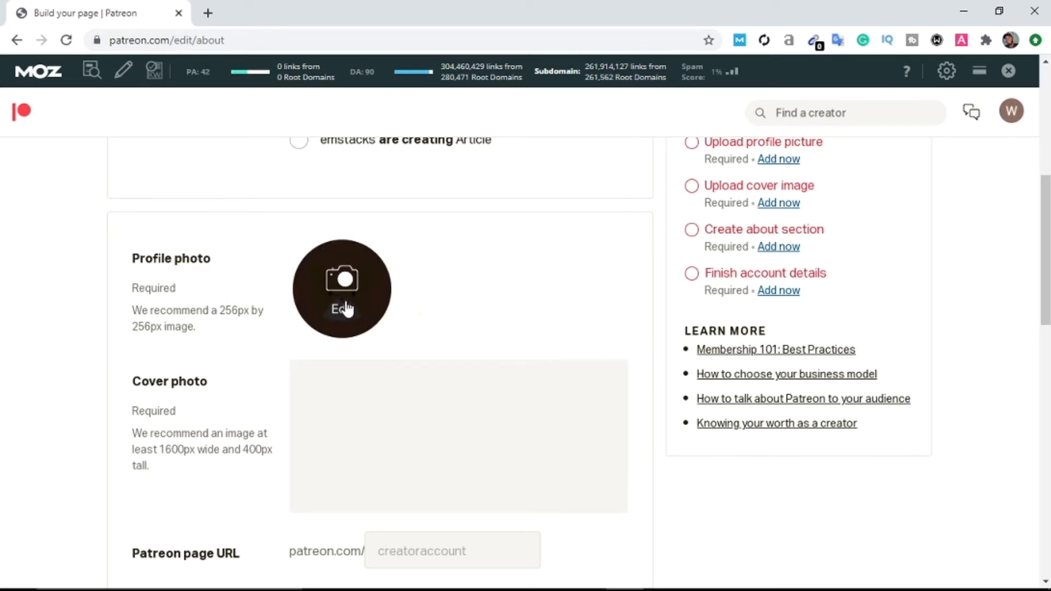
{"action": "left_click", "coordinate": [342, 301]}
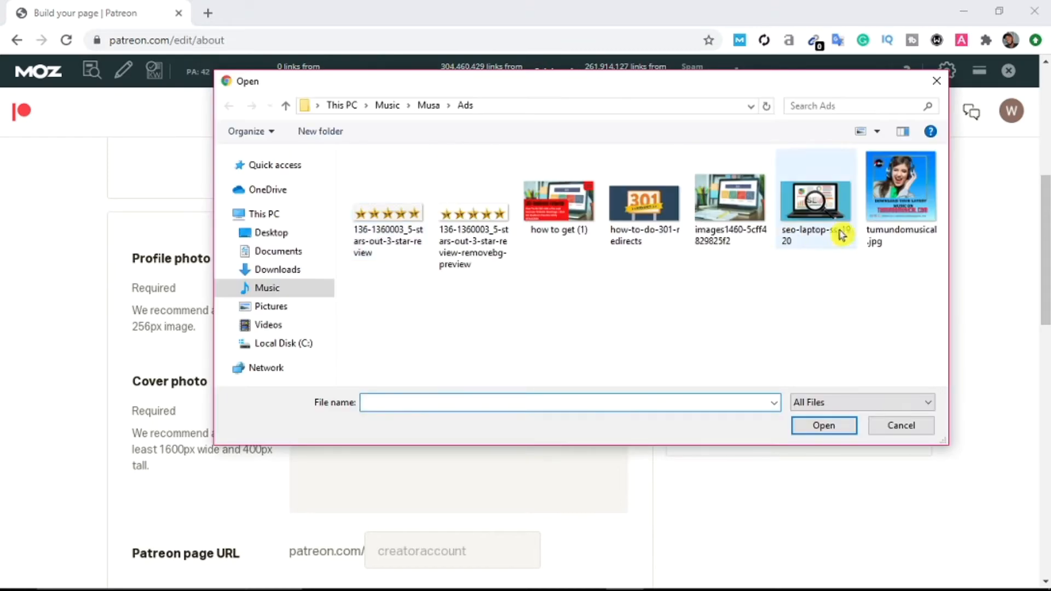
{"action": "double_click", "coordinate": [841, 219]}
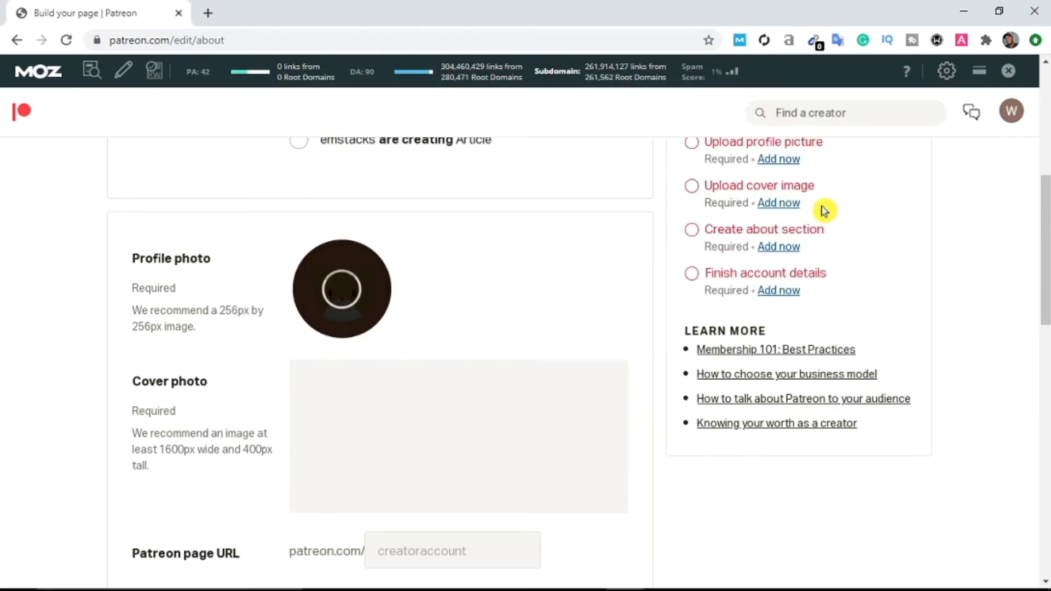
{"action": "scroll", "coordinate": [488, 285], "scroll_direction": "down", "scroll_amount": 2}
Step: Upload the 'how to get (1)' image as the cover photo
{"action": "mouse_move", "coordinate": [308, 336]}
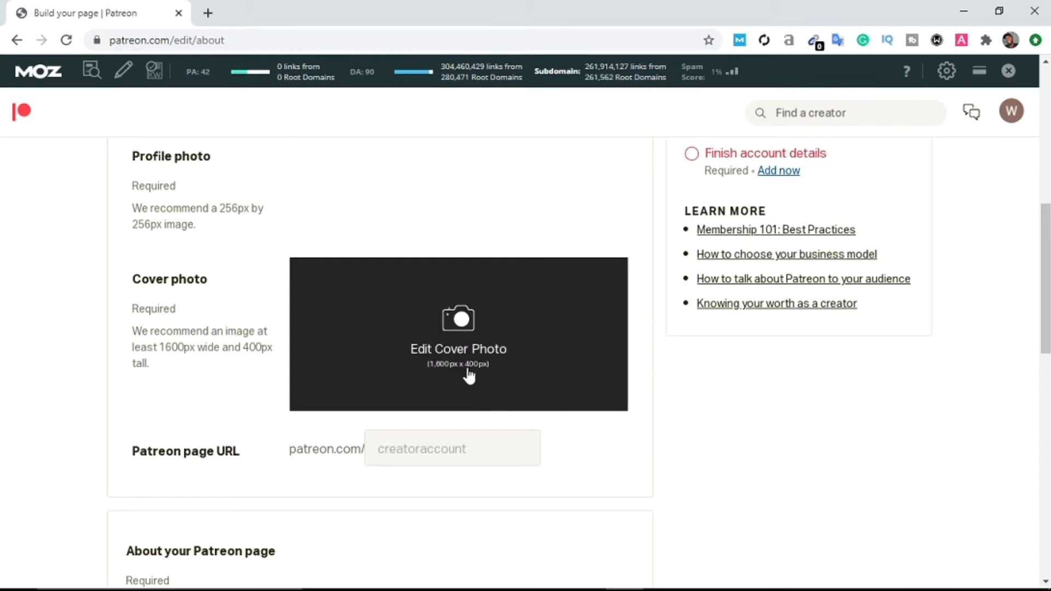
{"action": "left_click", "coordinate": [453, 339]}
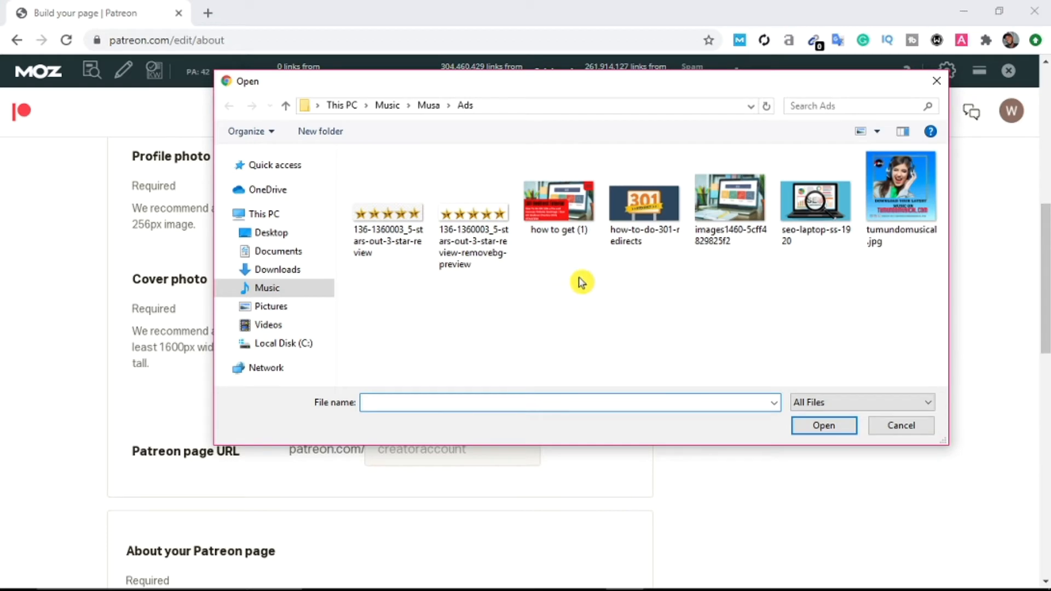
{"action": "double_click", "coordinate": [562, 203]}
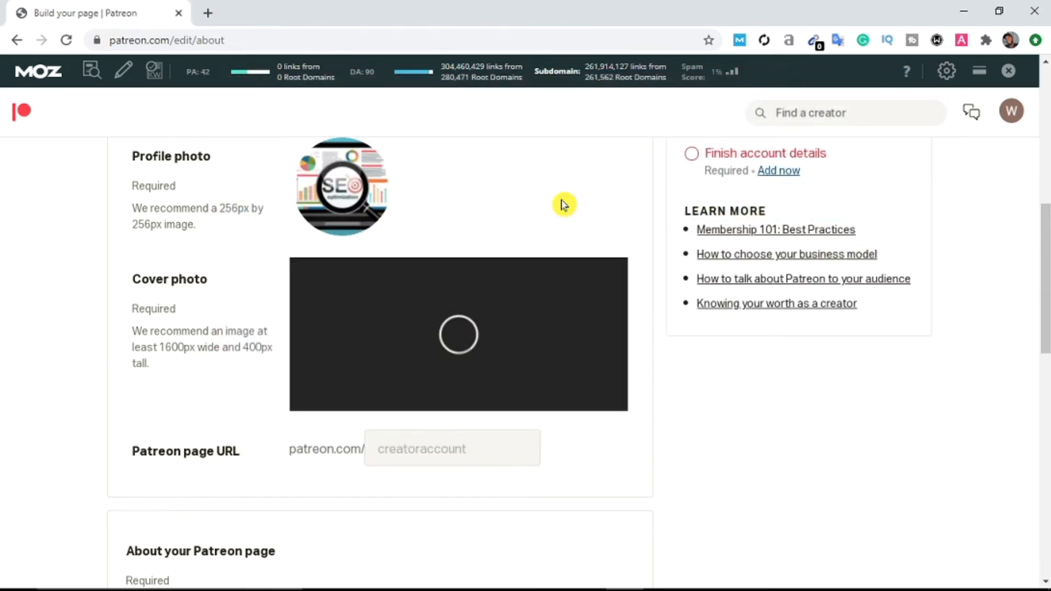
{"action": "scroll", "coordinate": [704, 364], "scroll_direction": "down", "scroll_amount": 2}
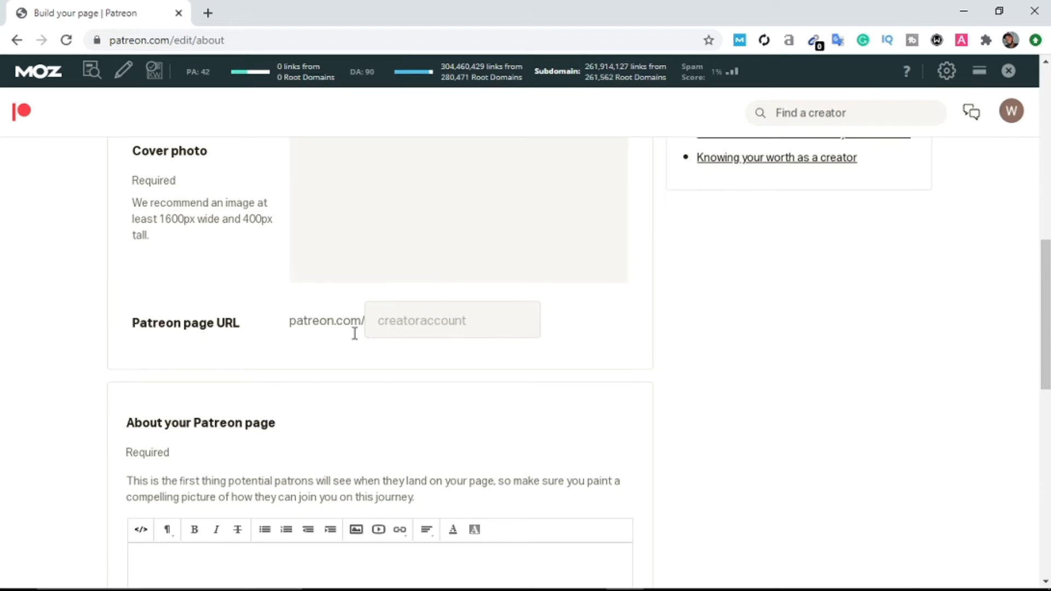
Step: Enter 'emstacks' as the custom page URL and scroll down to the About editor
{"action": "left_click", "coordinate": [418, 330]}
{"action": "type", "text": "e"}
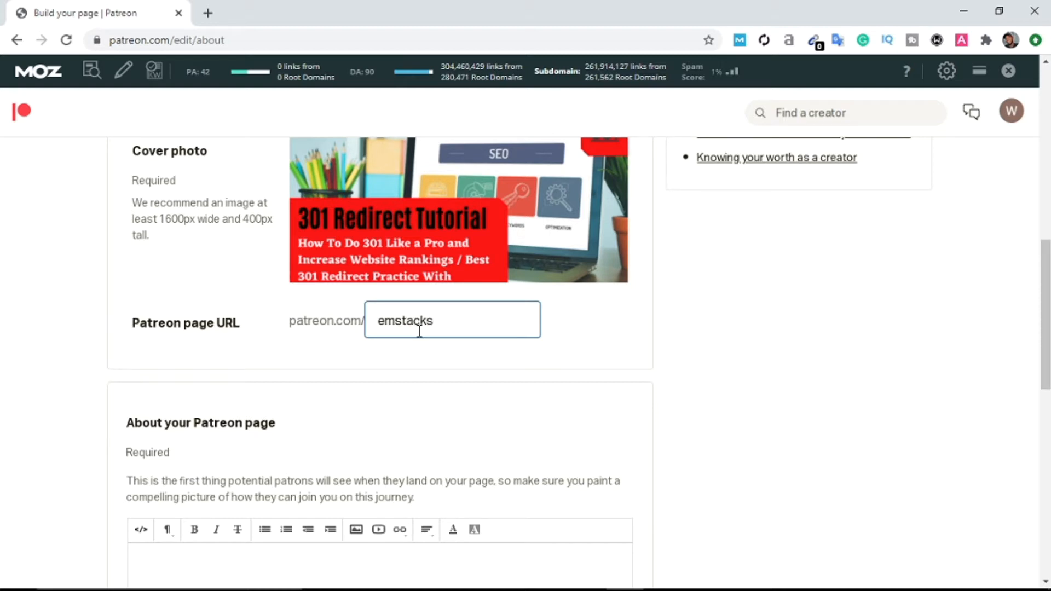
{"action": "type", "text": "mstacks"}
{"action": "left_click", "coordinate": [622, 317]}
{"action": "scroll", "coordinate": [272, 327], "scroll_direction": "down", "scroll_amount": 1}
{"action": "scroll", "coordinate": [424, 275], "scroll_direction": "down", "scroll_amount": 2}
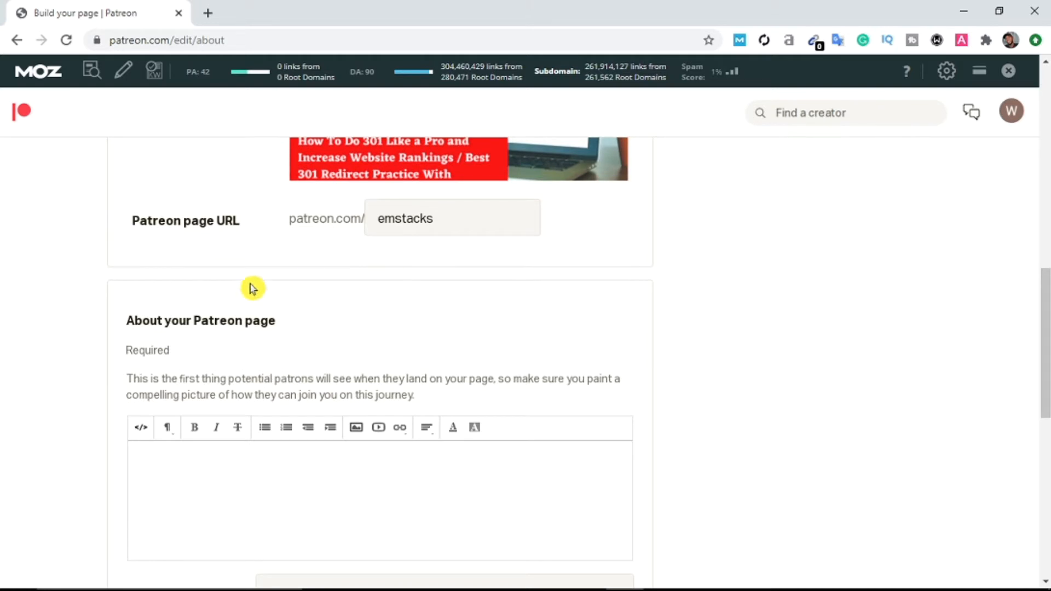
{"action": "scroll", "coordinate": [167, 331], "scroll_direction": "down", "scroll_amount": 3}
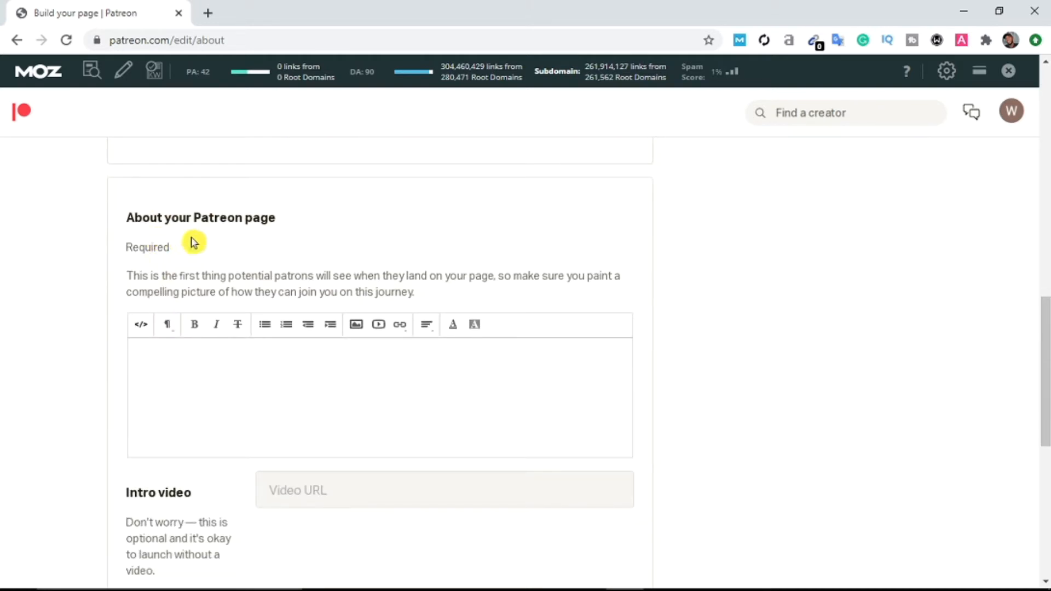
{"action": "scroll", "coordinate": [288, 329], "scroll_direction": "down", "scroll_amount": 1}
{"action": "scroll", "coordinate": [287, 331], "scroll_direction": "down", "scroll_amount": 2}
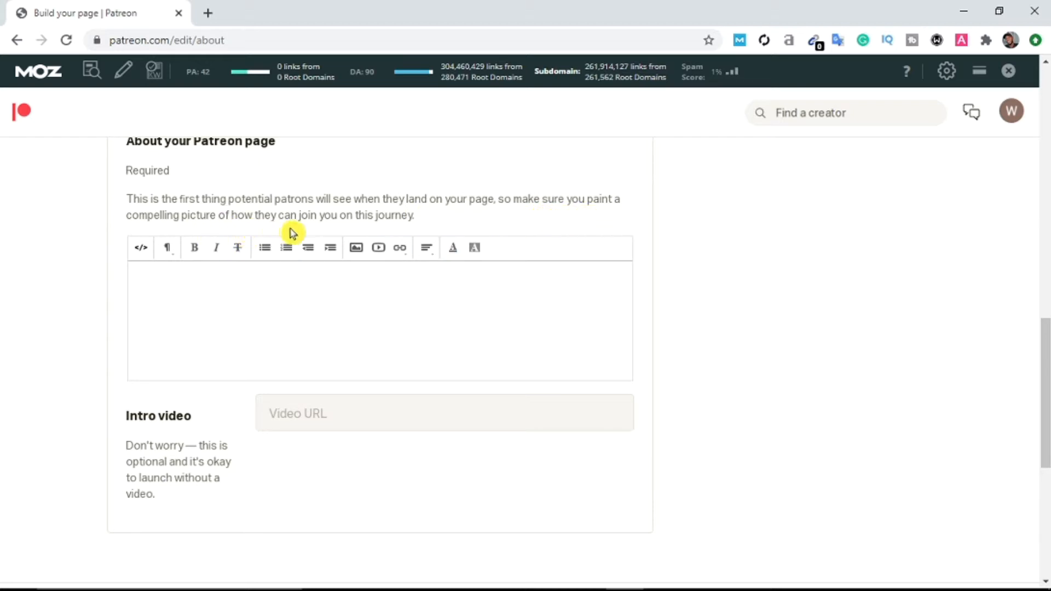
{"action": "scroll", "coordinate": [427, 307], "scroll_direction": "down", "scroll_amount": 3}
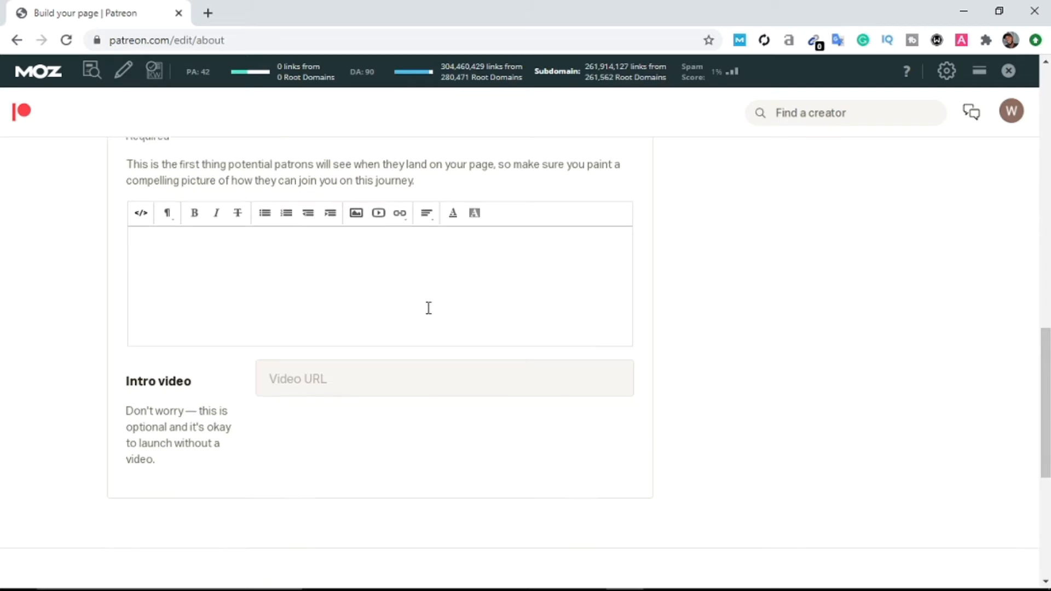
{"action": "scroll", "coordinate": [396, 272], "scroll_direction": "up", "scroll_amount": 2}
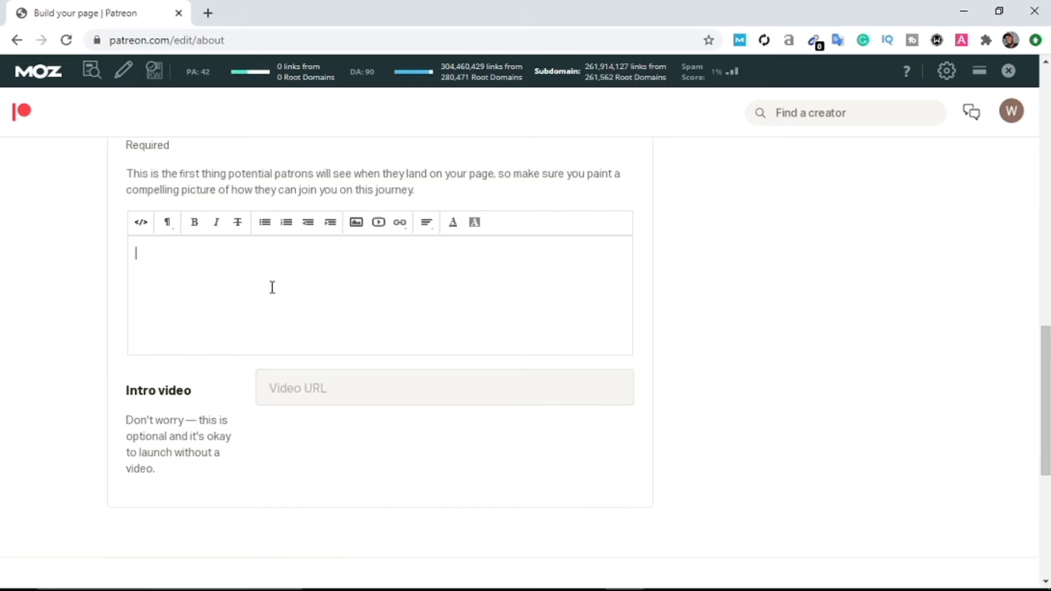
{"action": "scroll", "coordinate": [262, 219], "scroll_direction": "up", "scroll_amount": 2}
Step: Load emstacks.com in a new browser tab
{"action": "left_click", "coordinate": [208, 13]}
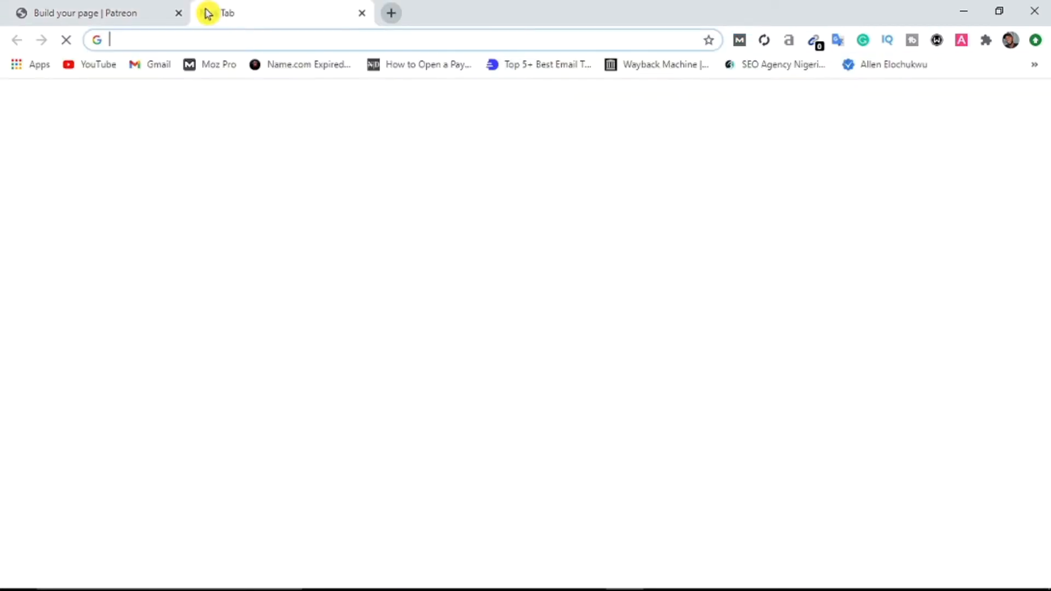
{"action": "type", "text": "emstacks.com"}
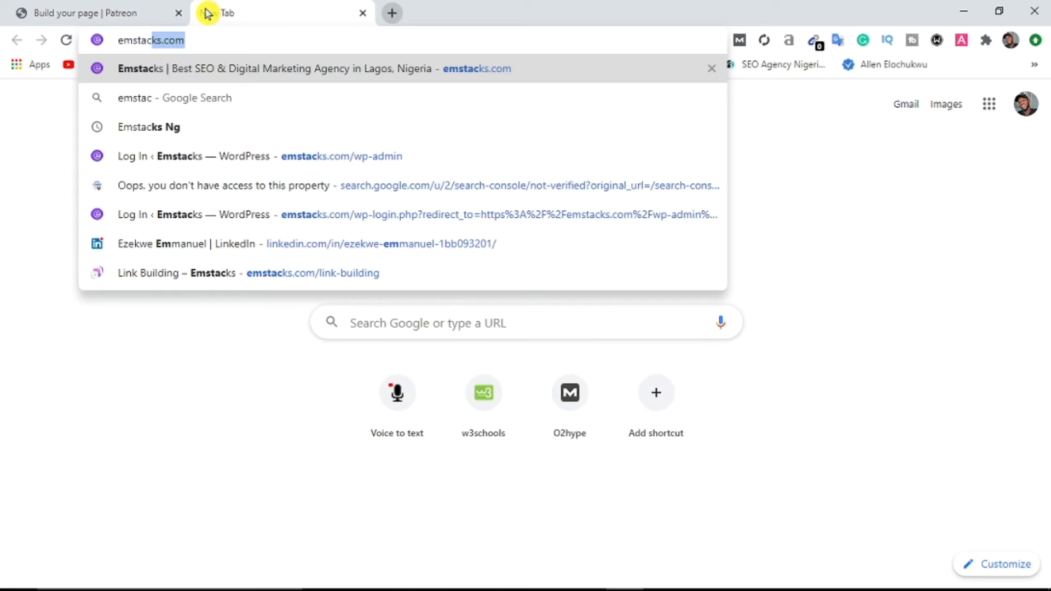
{"action": "key", "text": "Return"}
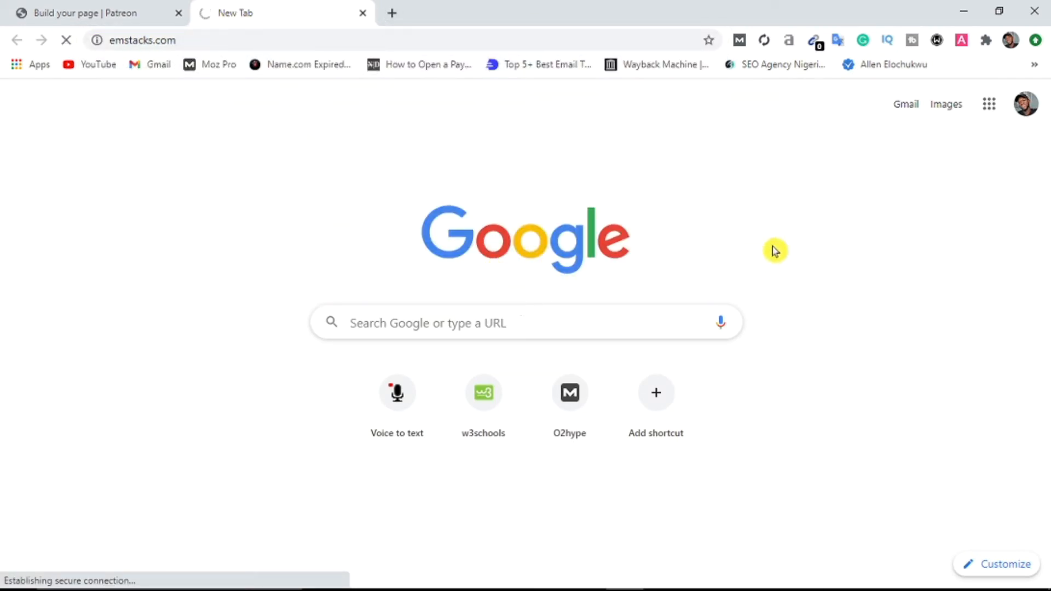
{"action": "left_click", "coordinate": [112, 8]}
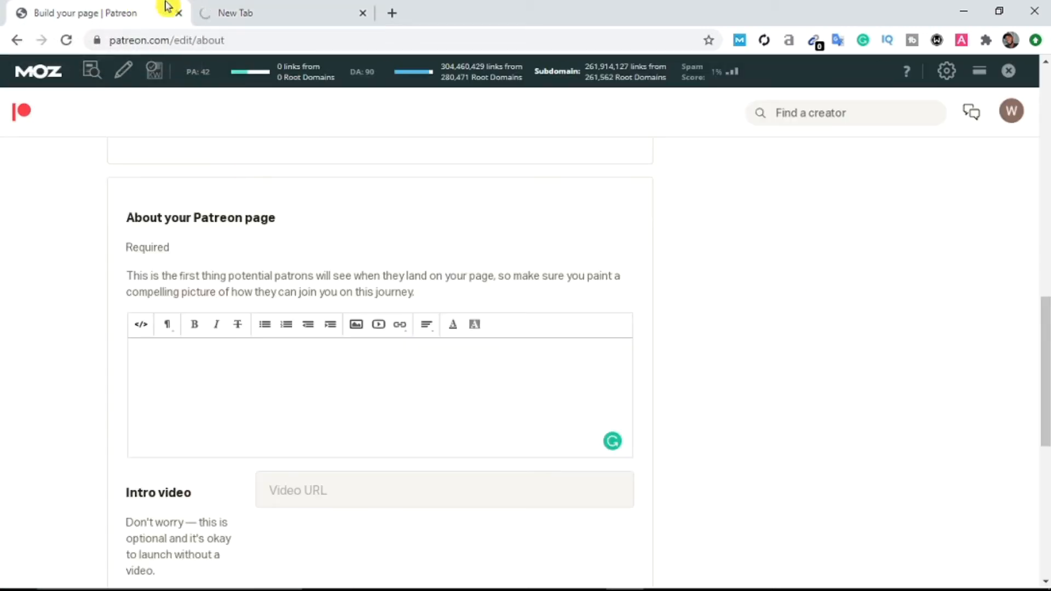
{"action": "left_click", "coordinate": [236, 8]}
{"action": "left_click", "coordinate": [141, 8]}
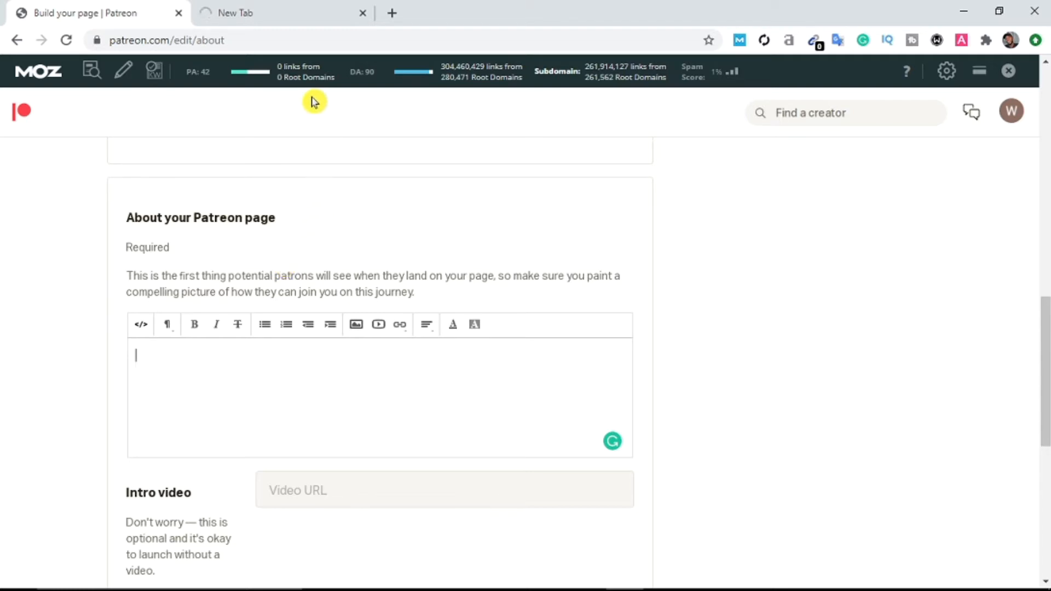
{"action": "left_click", "coordinate": [290, 8]}
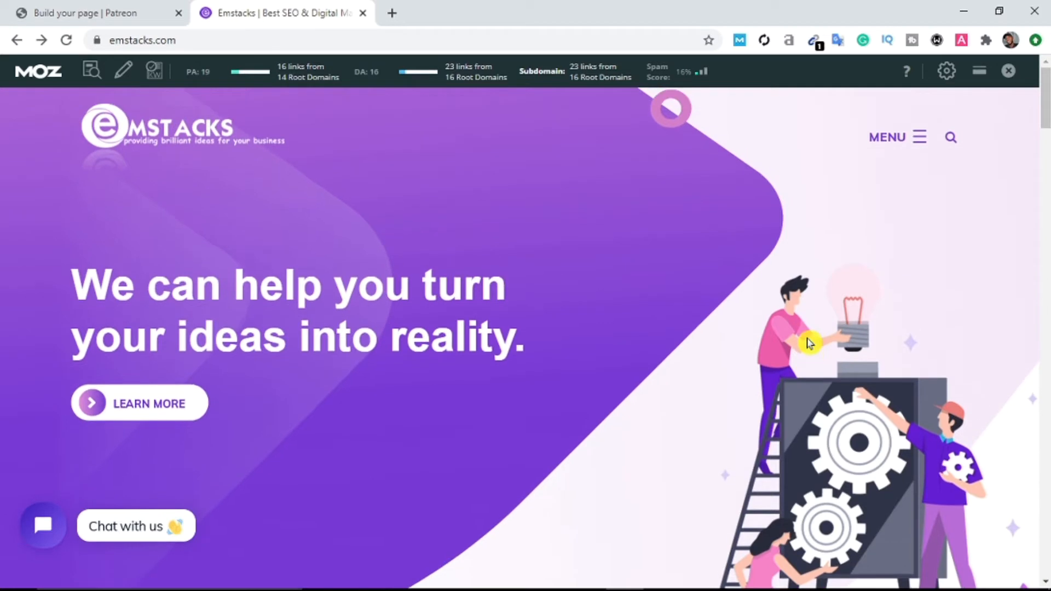
Step: Go to the agency's About Our Agency page through the site menu
{"action": "left_click", "coordinate": [919, 148]}
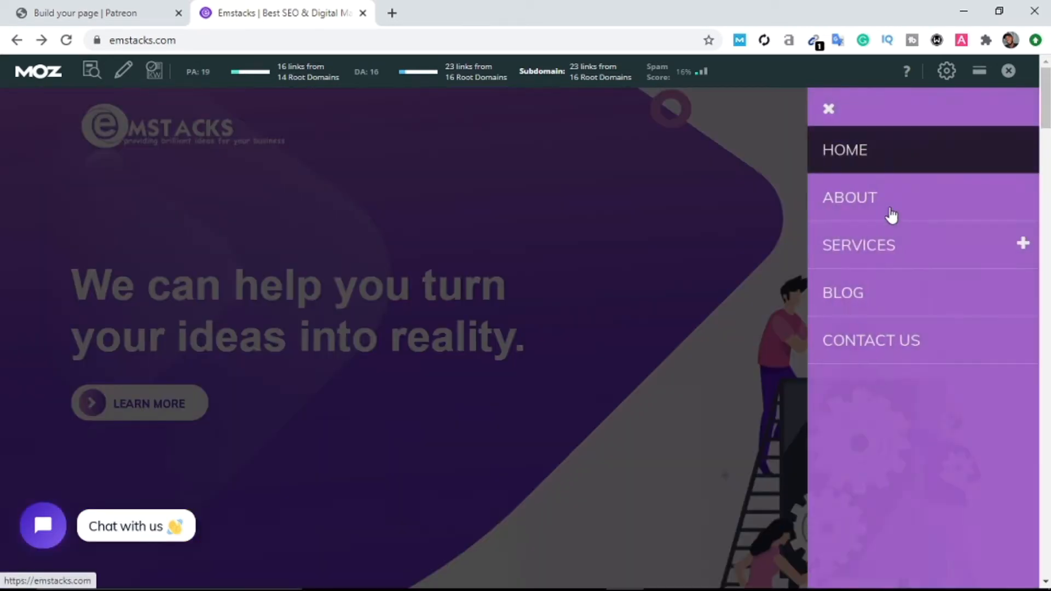
{"action": "left_click", "coordinate": [816, 200]}
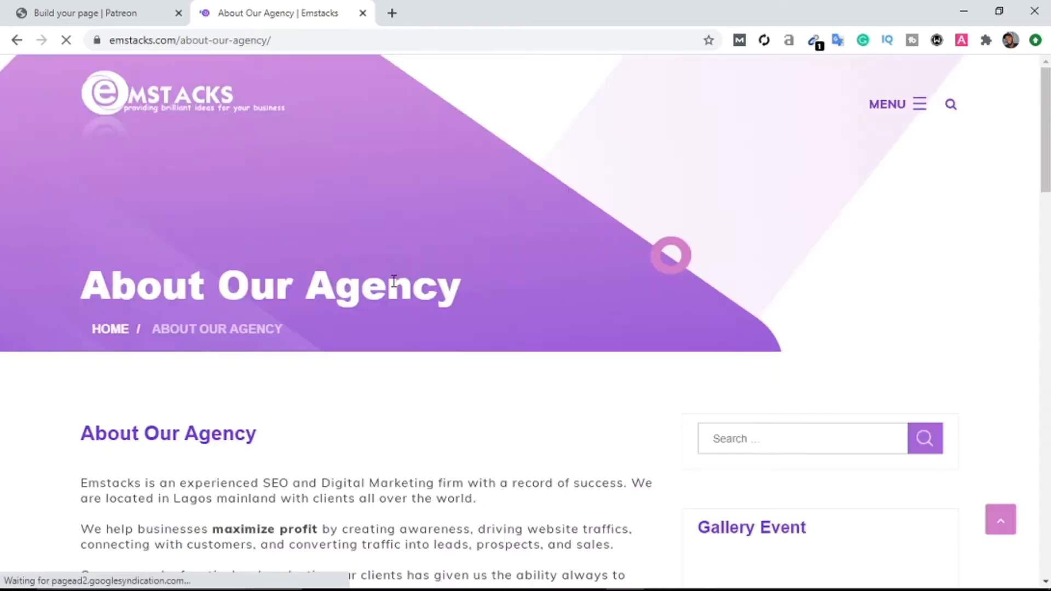
{"action": "scroll", "coordinate": [408, 383], "scroll_direction": "down", "scroll_amount": 4}
{"action": "scroll", "coordinate": [401, 390], "scroll_direction": "down", "scroll_amount": 6}
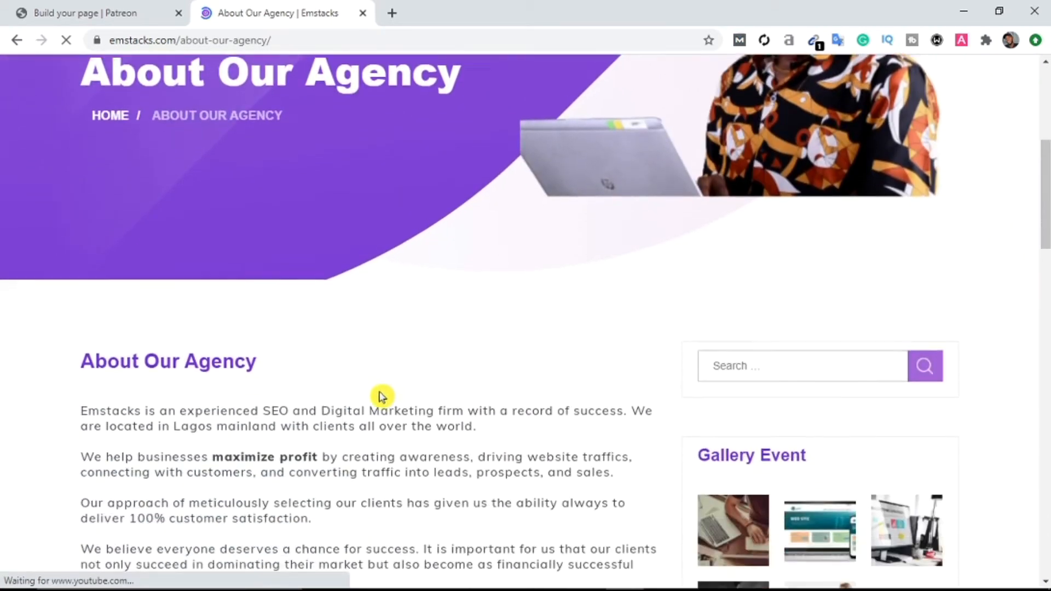
{"action": "scroll", "coordinate": [164, 345], "scroll_direction": "down", "scroll_amount": 1}
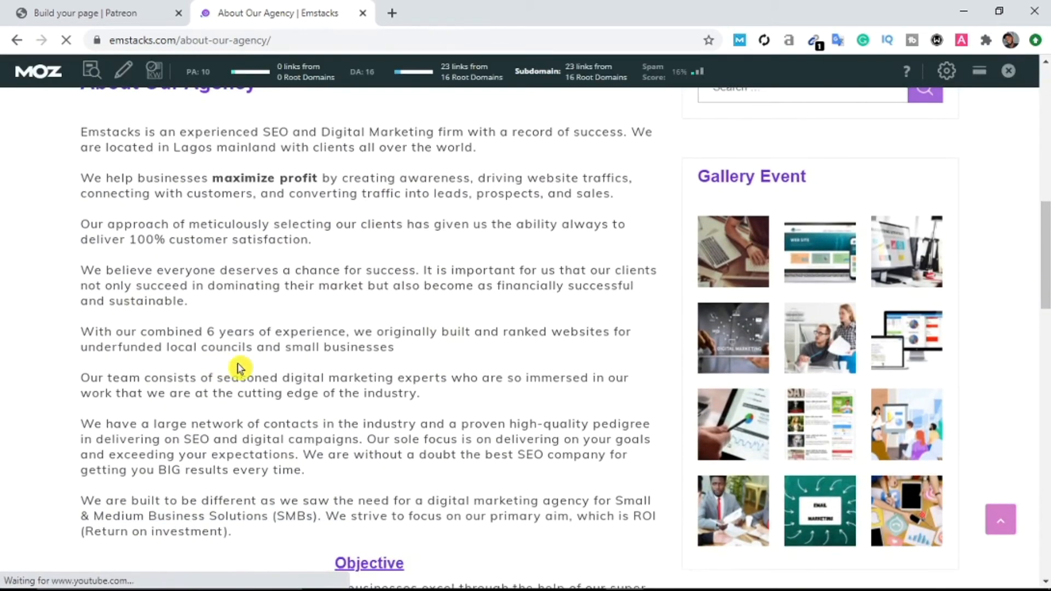
{"action": "scroll", "coordinate": [329, 449], "scroll_direction": "down", "scroll_amount": 1}
{"action": "scroll", "coordinate": [232, 469], "scroll_direction": "up", "scroll_amount": 1}
{"action": "scroll", "coordinate": [232, 469], "scroll_direction": "up", "scroll_amount": 1}
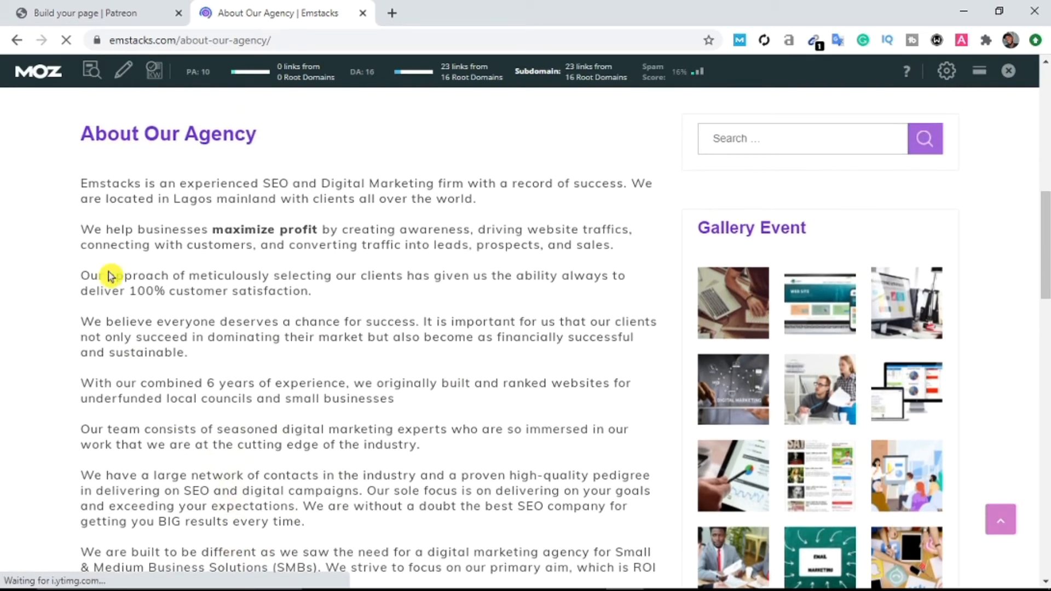
Step: Copy the first six About Our Agency paragraphs and return to the Patreon tab
{"action": "left_click_drag", "start_coordinate": [81, 191], "coordinate": [446, 445]}
{"action": "right_click", "coordinate": [333, 239]}
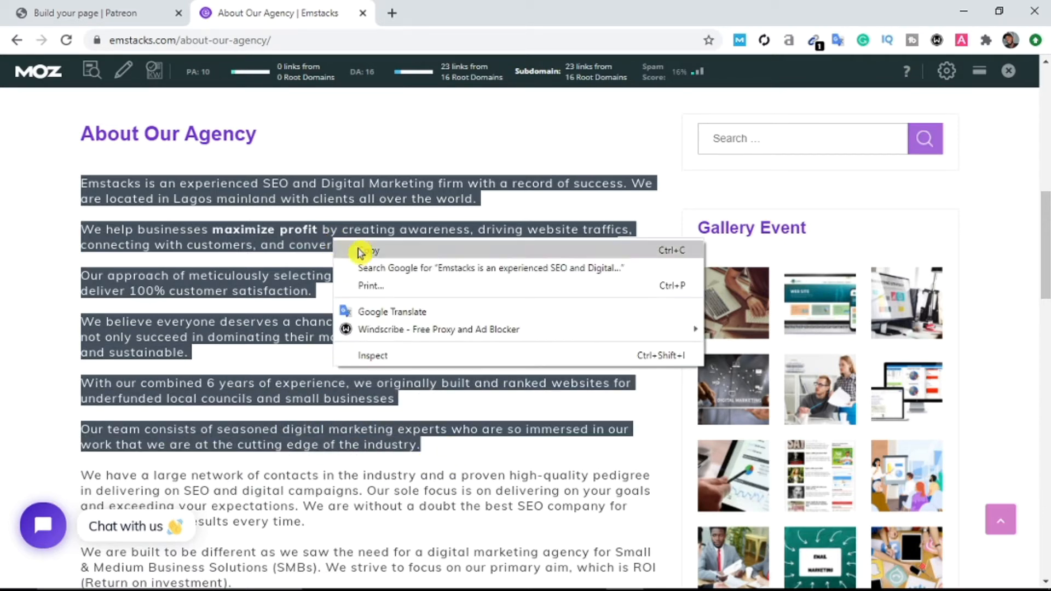
{"action": "left_click", "coordinate": [362, 250]}
{"action": "left_click", "coordinate": [145, 10]}
{"action": "scroll", "coordinate": [369, 493], "scroll_direction": "down", "scroll_amount": 2}
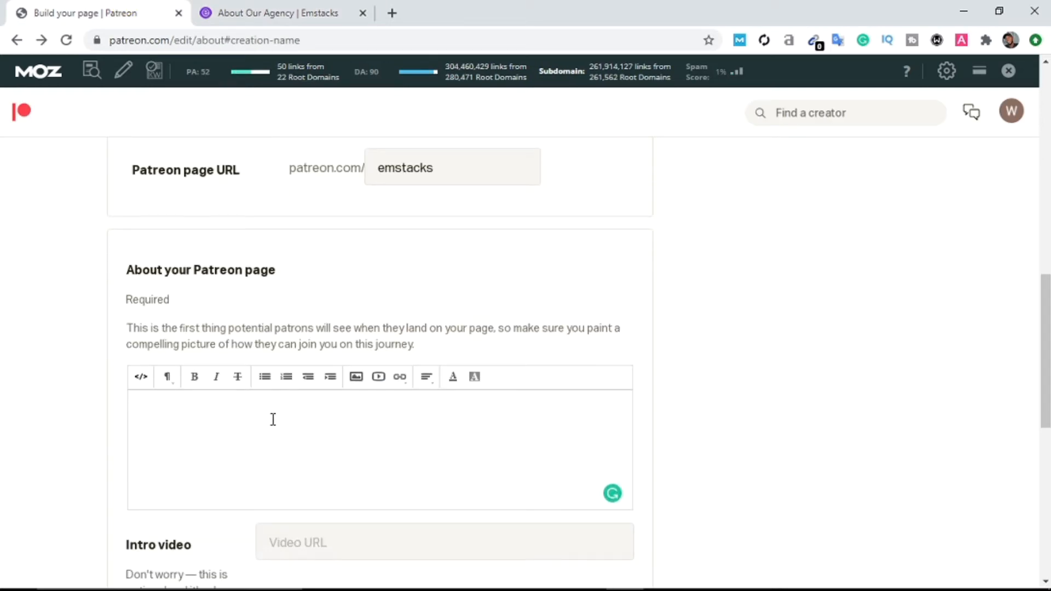
Step: Paste the copied agency description into the About section
{"action": "right_click", "coordinate": [272, 419]}
{"action": "left_click", "coordinate": [330, 278]}
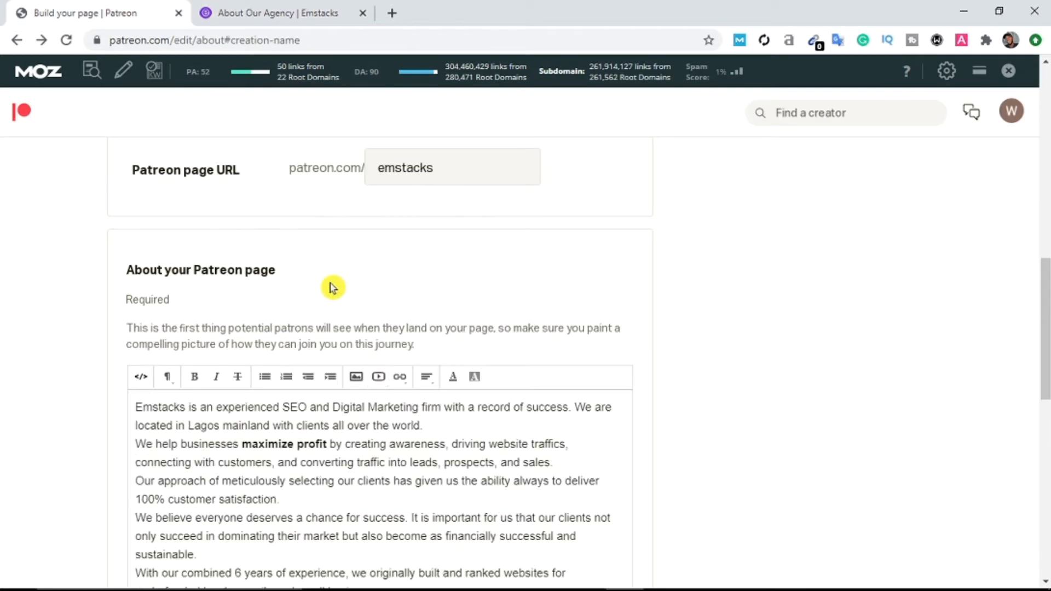
{"action": "scroll", "coordinate": [416, 458], "scroll_direction": "down", "scroll_amount": 2}
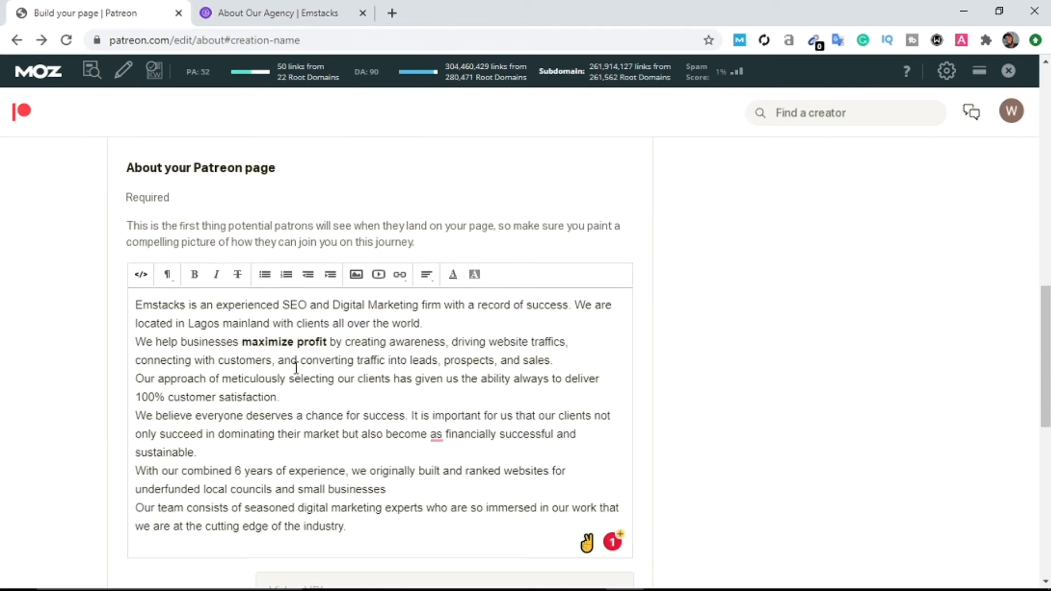
{"action": "scroll", "coordinate": [233, 359], "scroll_direction": "up", "scroll_amount": 2}
{"action": "scroll", "coordinate": [352, 418], "scroll_direction": "down", "scroll_amount": 3}
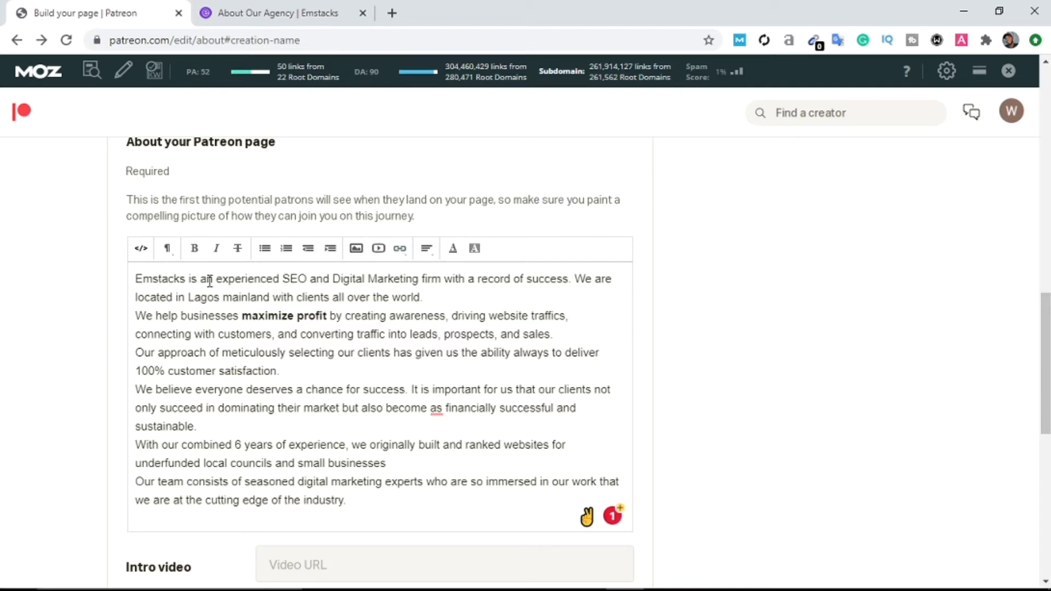
Step: Copy the Emstacks website address from the agency tab's address bar
{"action": "left_click", "coordinate": [250, 11]}
{"action": "left_click_drag", "start_coordinate": [177, 38], "coordinate": [51, 32]}
{"action": "right_click", "coordinate": [133, 37]}
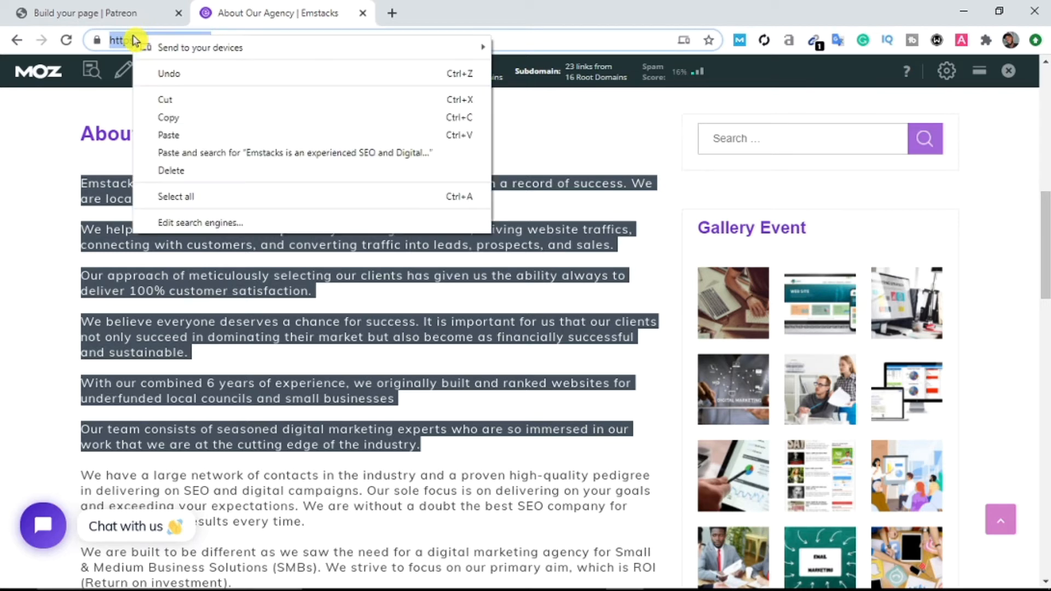
{"action": "left_click", "coordinate": [183, 117]}
{"action": "left_click", "coordinate": [119, 6]}
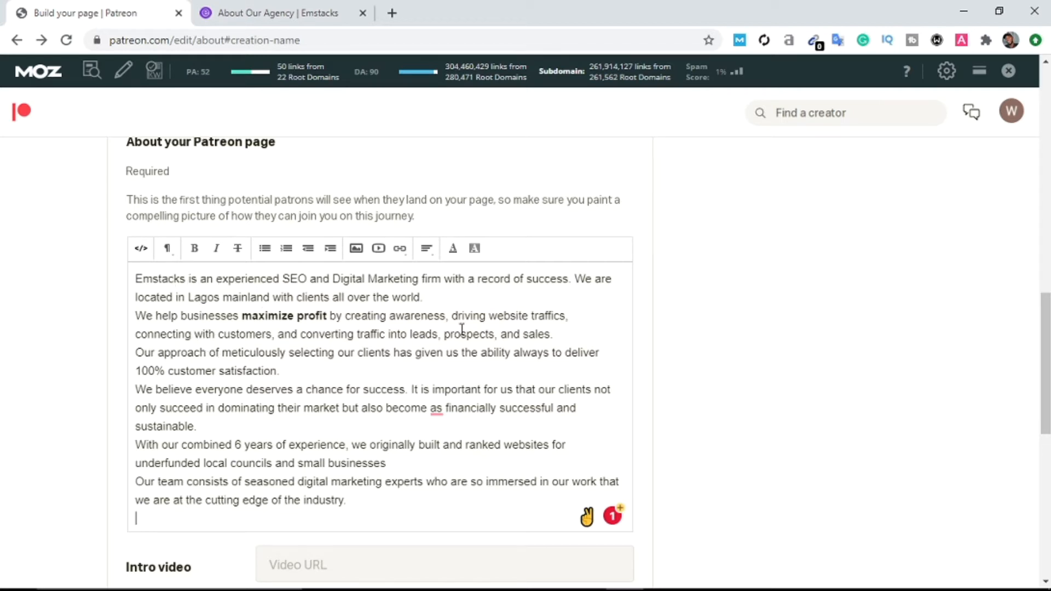
Step: Select the word 'Emstacks' at the start of the About text
{"action": "scroll", "coordinate": [292, 368], "scroll_direction": "down", "scroll_amount": 1}
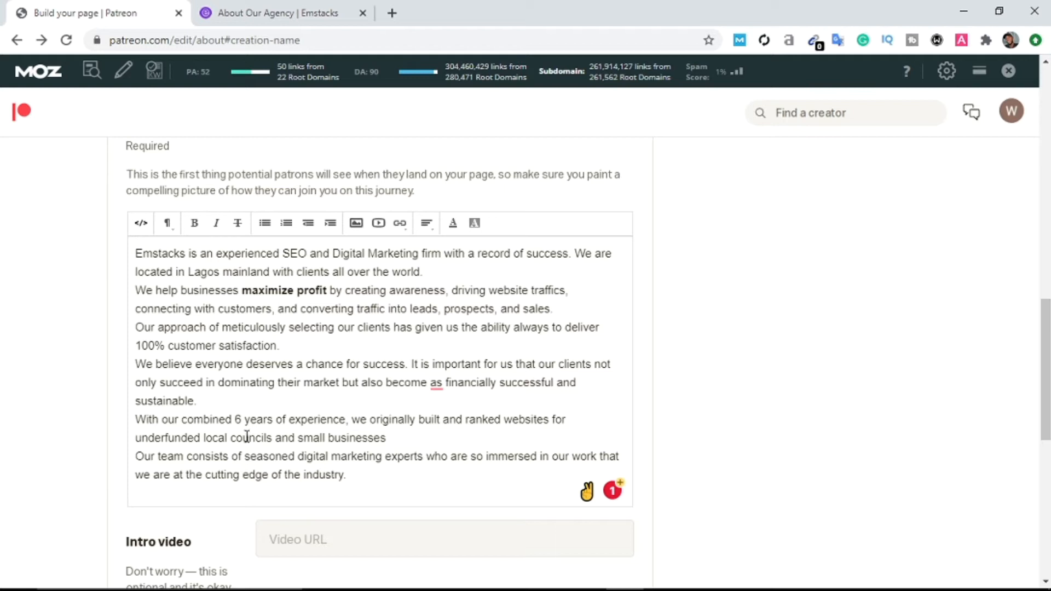
{"action": "scroll", "coordinate": [296, 440], "scroll_direction": "down", "scroll_amount": 2}
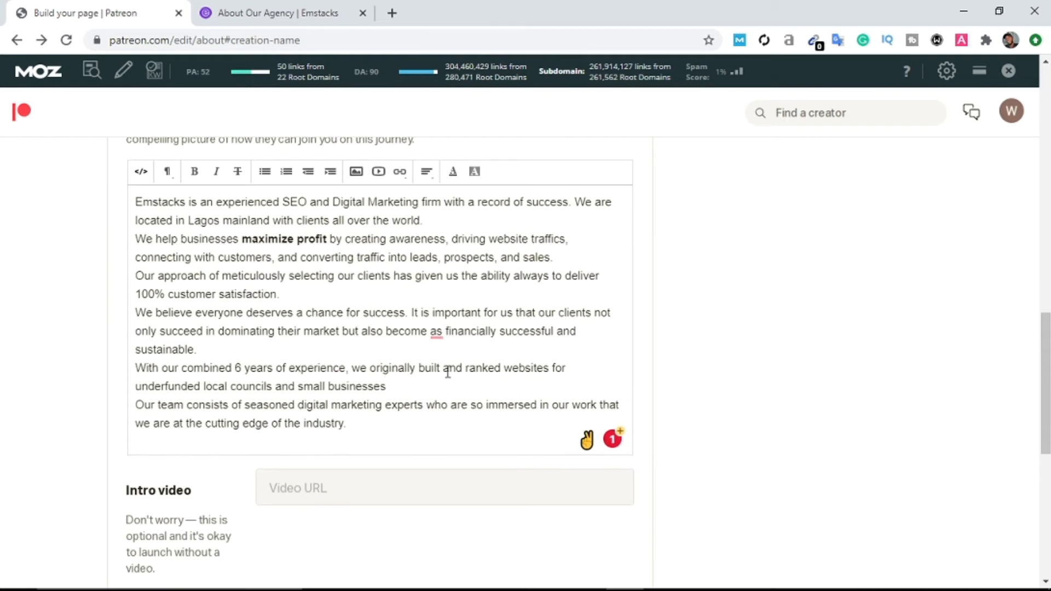
{"action": "scroll", "coordinate": [339, 331], "scroll_direction": "up", "scroll_amount": 1}
{"action": "scroll", "coordinate": [219, 327], "scroll_direction": "up", "scroll_amount": 1}
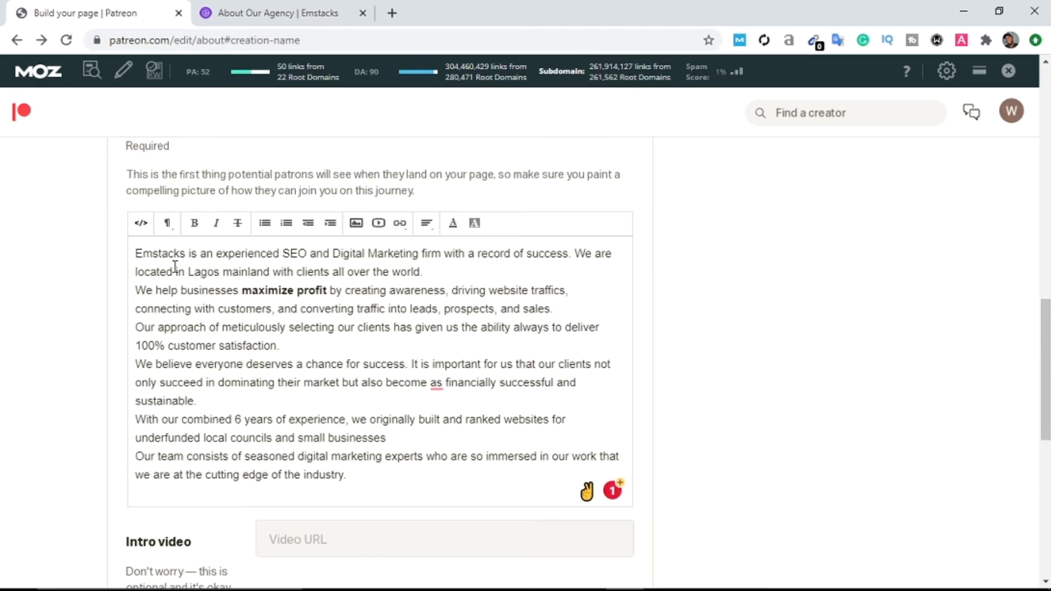
{"action": "left_click_drag", "start_coordinate": [189, 255], "coordinate": [103, 253]}
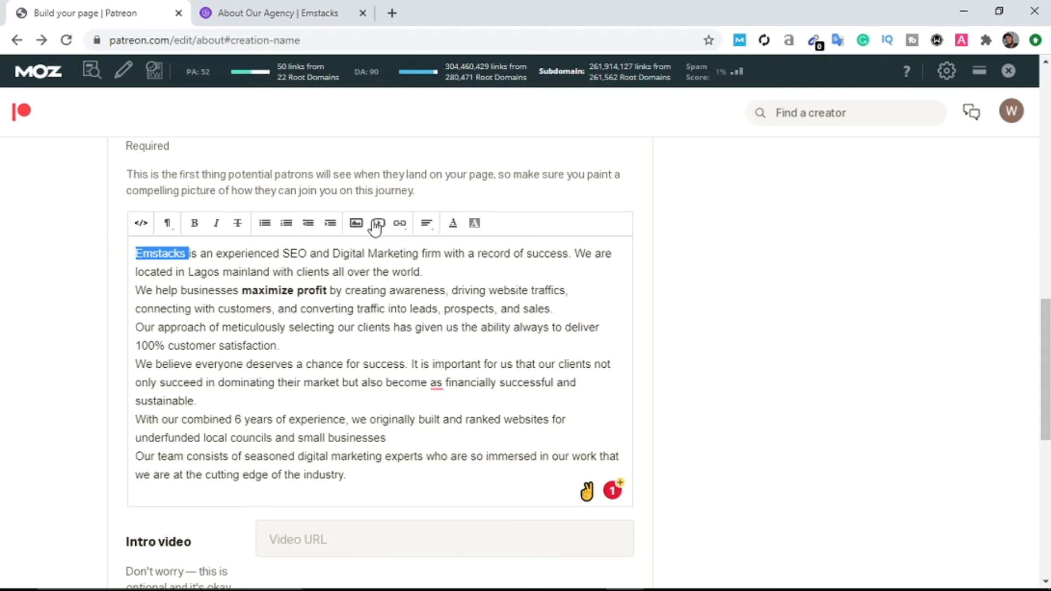
{"action": "left_click", "coordinate": [395, 224]}
{"action": "left_click", "coordinate": [424, 255]}
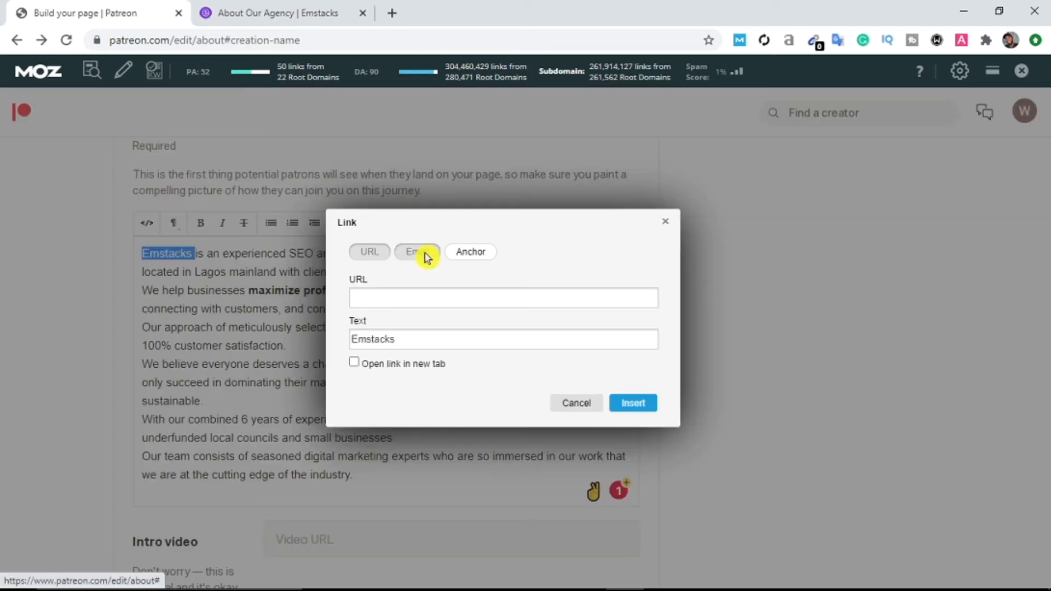
{"action": "right_click", "coordinate": [381, 302]}
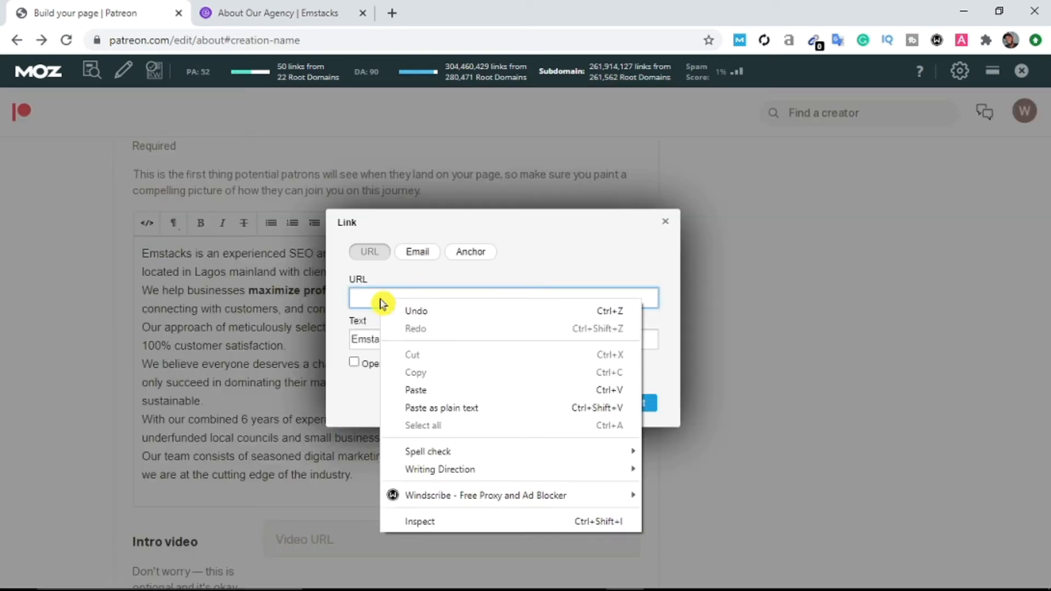
{"action": "left_click", "coordinate": [414, 394]}
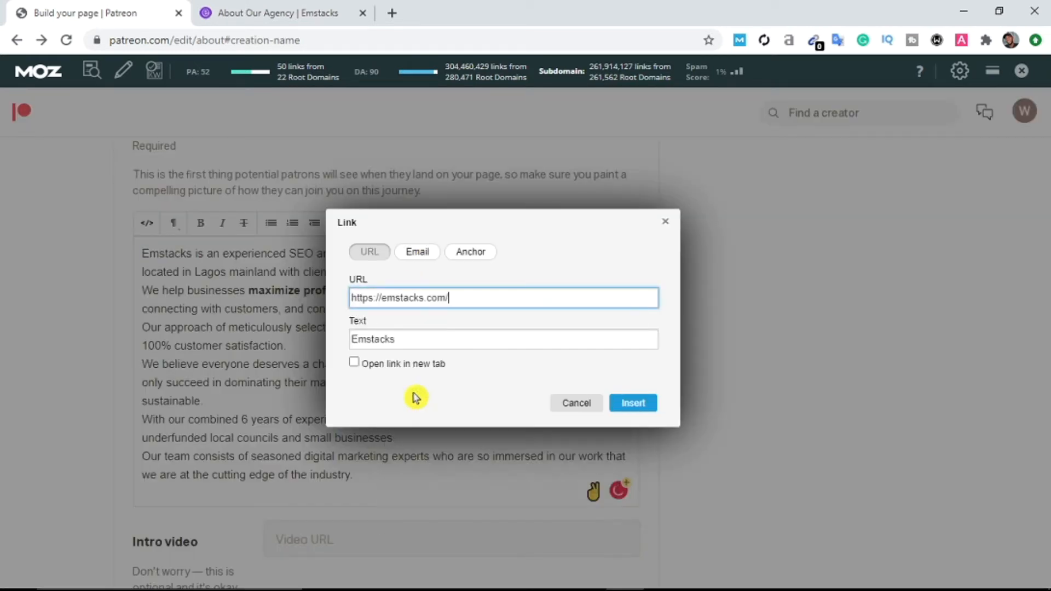
{"action": "left_click", "coordinate": [354, 363]}
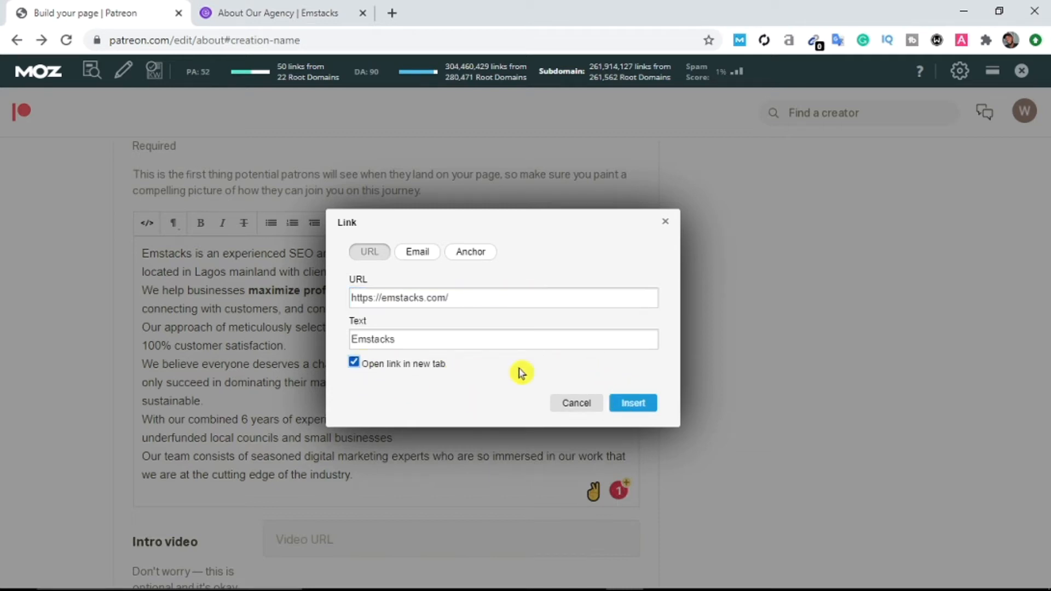
{"action": "left_click", "coordinate": [625, 414]}
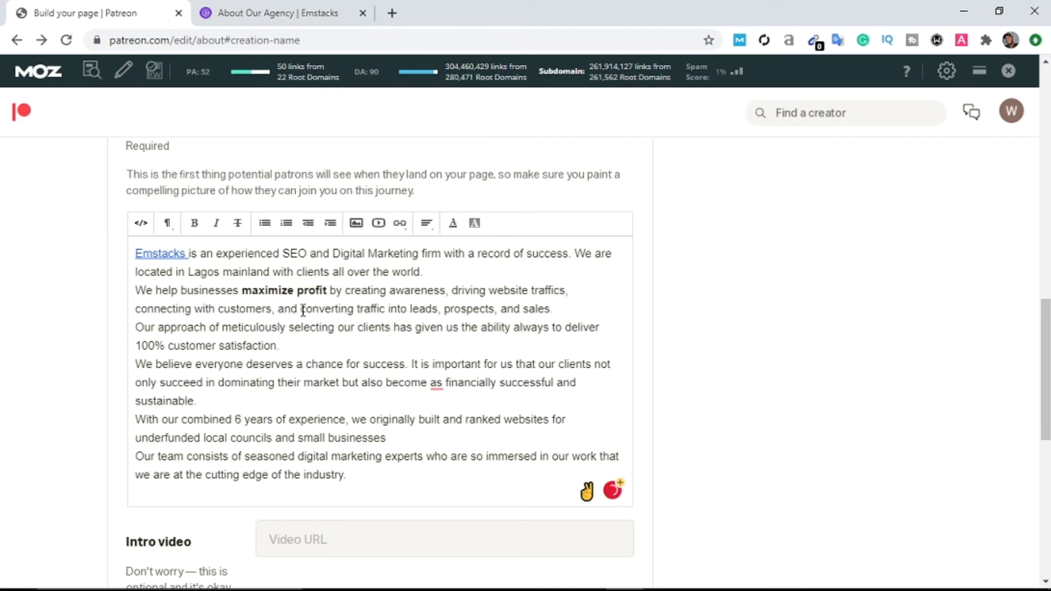
Step: Accept Grammarly's suggestion removing the stray word 'as' from the About text
{"action": "scroll", "coordinate": [206, 303], "scroll_direction": "down", "scroll_amount": 1}
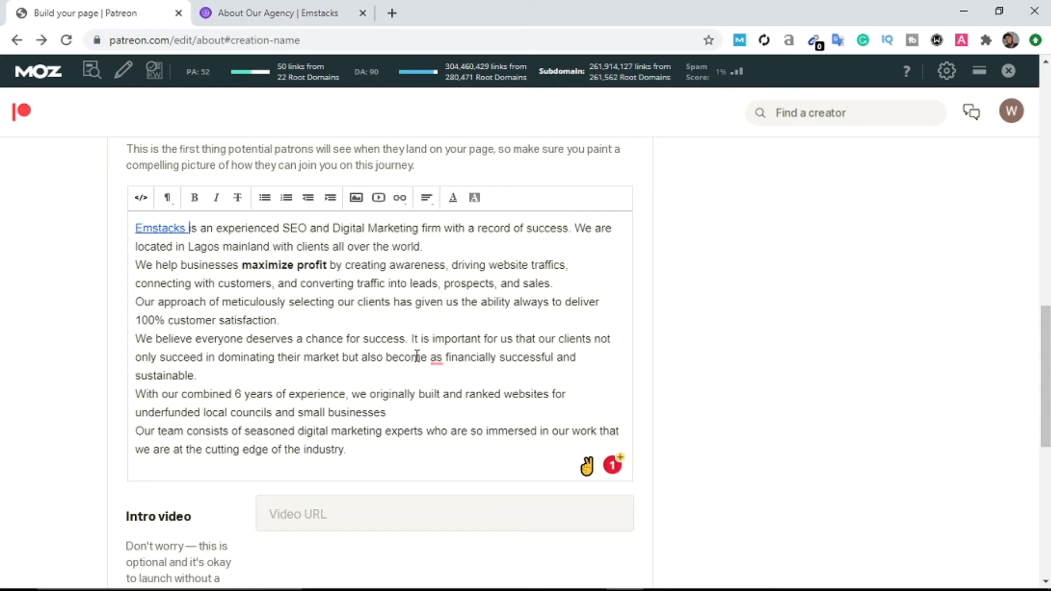
{"action": "mouse_move", "coordinate": [435, 356]}
{"action": "left_click", "coordinate": [445, 391]}
{"action": "scroll", "coordinate": [329, 290], "scroll_direction": "down", "scroll_amount": 2}
{"action": "scroll", "coordinate": [315, 273], "scroll_direction": "up", "scroll_amount": 1}
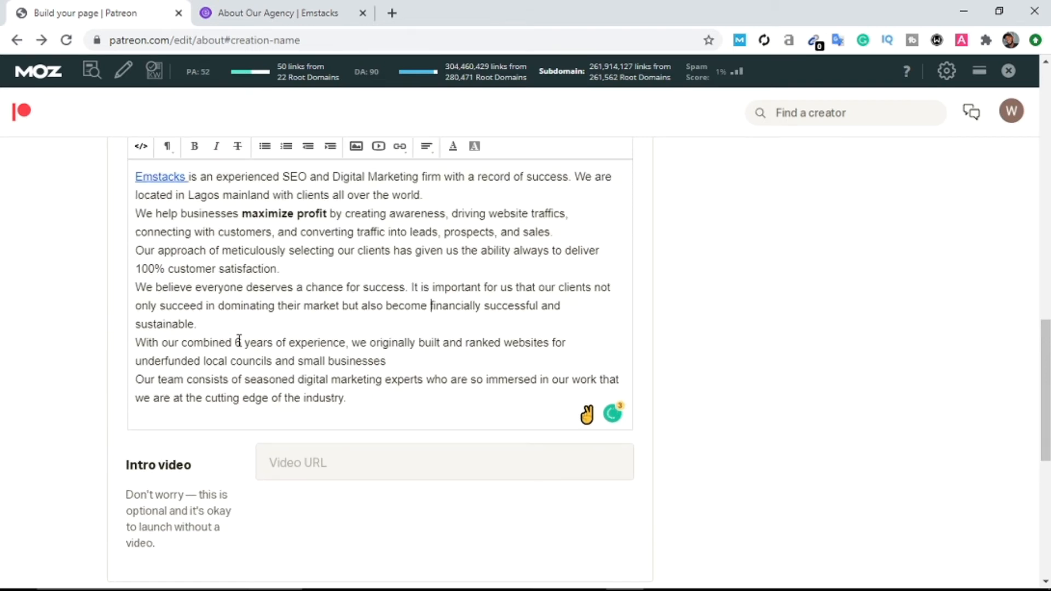
{"action": "scroll", "coordinate": [239, 341], "scroll_direction": "up", "scroll_amount": 2}
{"action": "scroll", "coordinate": [307, 445], "scroll_direction": "down", "scroll_amount": 1}
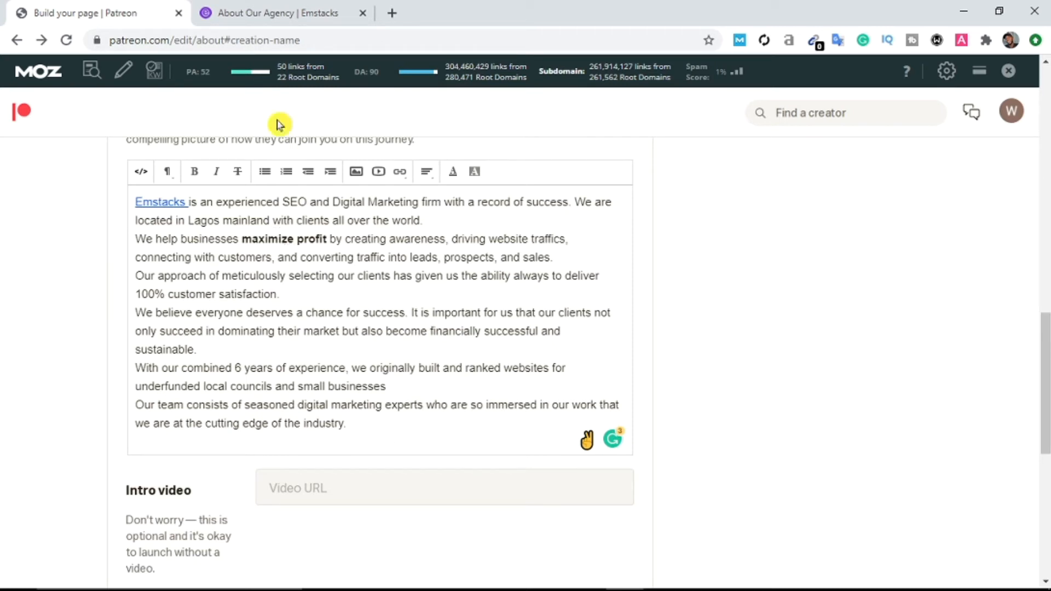
Step: Clear the address selection on the Emstacks tab and return to the Patreon editor
{"action": "left_click", "coordinate": [272, 12]}
{"action": "scroll", "coordinate": [717, 244], "scroll_direction": "up", "scroll_amount": 3}
{"action": "scroll", "coordinate": [717, 245], "scroll_direction": "up", "scroll_amount": 8}
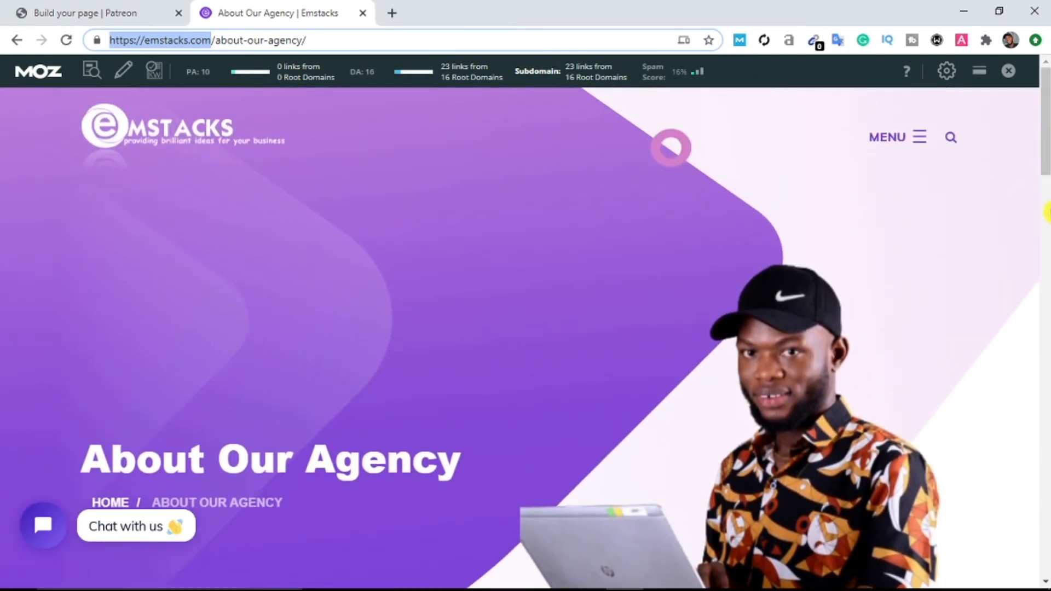
{"action": "left_click", "coordinate": [929, 137]}
{"action": "left_click", "coordinate": [116, 7]}
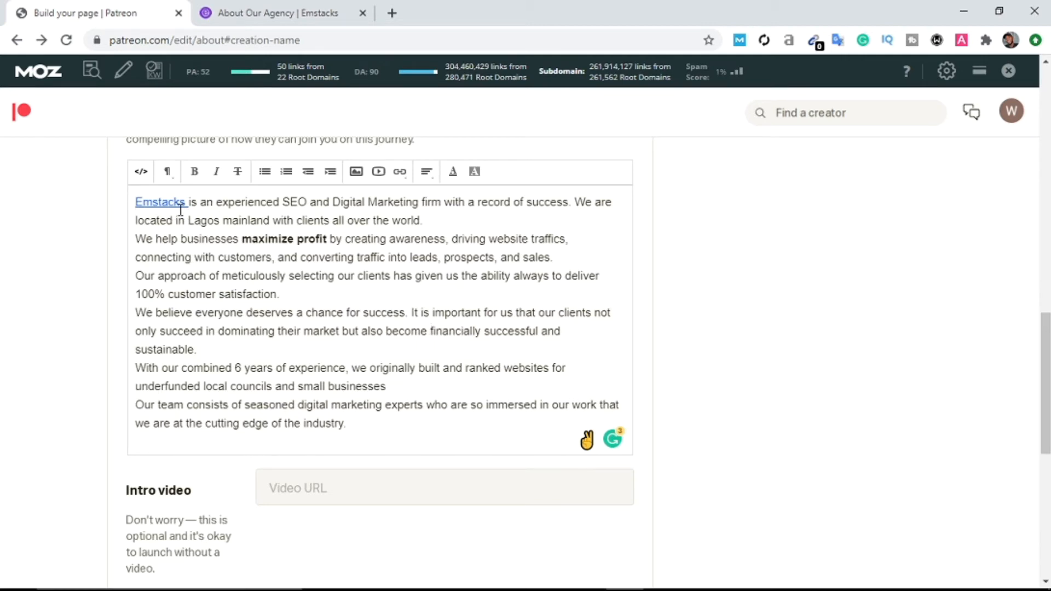
Step: Scroll back up to the Basics checklist showing the About section completed
{"action": "scroll", "coordinate": [378, 324], "scroll_direction": "down", "scroll_amount": 2}
{"action": "scroll", "coordinate": [380, 308], "scroll_direction": "up", "scroll_amount": 3}
{"action": "scroll", "coordinate": [306, 434], "scroll_direction": "down", "scroll_amount": 3}
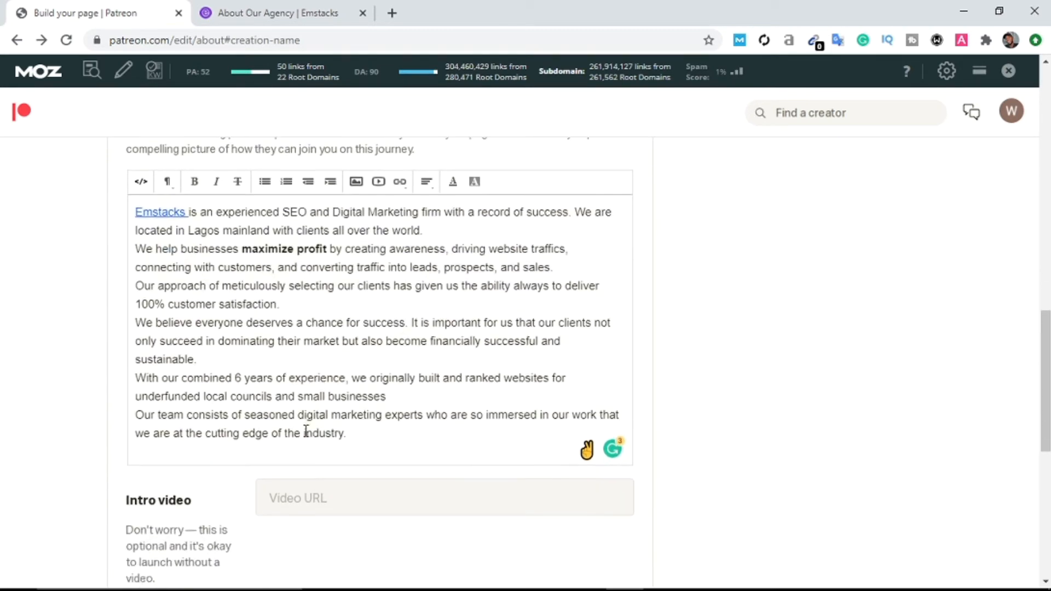
{"action": "scroll", "coordinate": [310, 407], "scroll_direction": "down", "scroll_amount": 4}
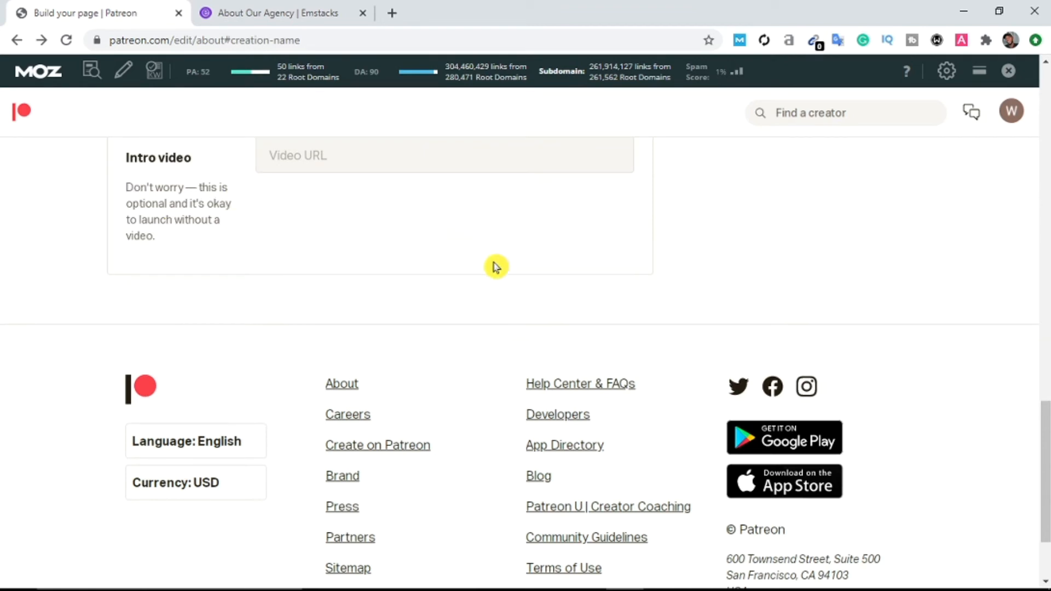
{"action": "scroll", "coordinate": [335, 235], "scroll_direction": "up", "scroll_amount": 3}
{"action": "left_click_drag", "start_coordinate": [1045, 367], "coordinate": [1046, 93]}
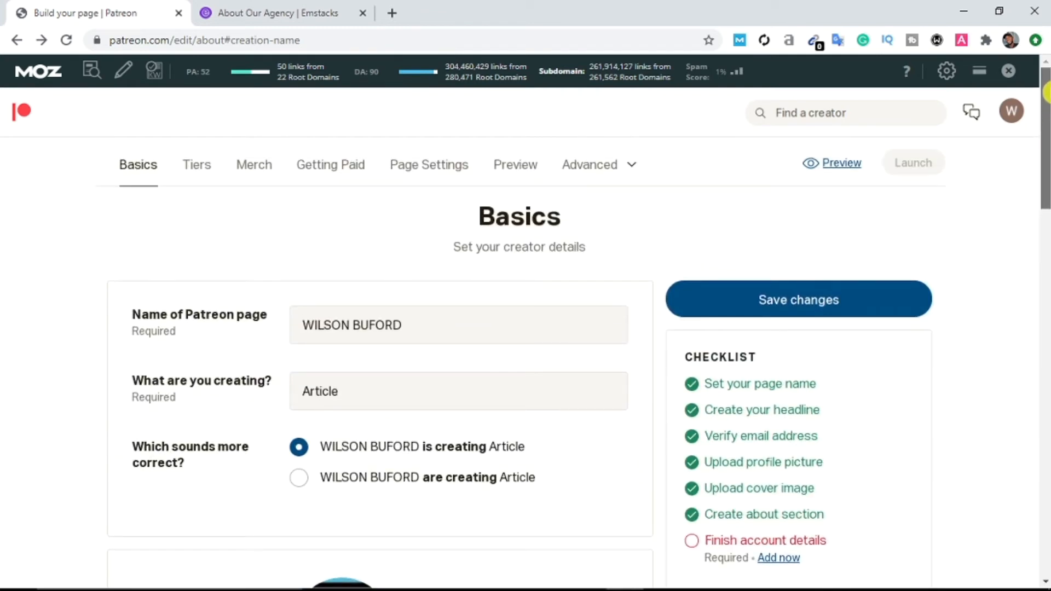
Step: Save the Basics changes and open the Finish account details form via Add now
{"action": "left_click", "coordinate": [768, 308]}
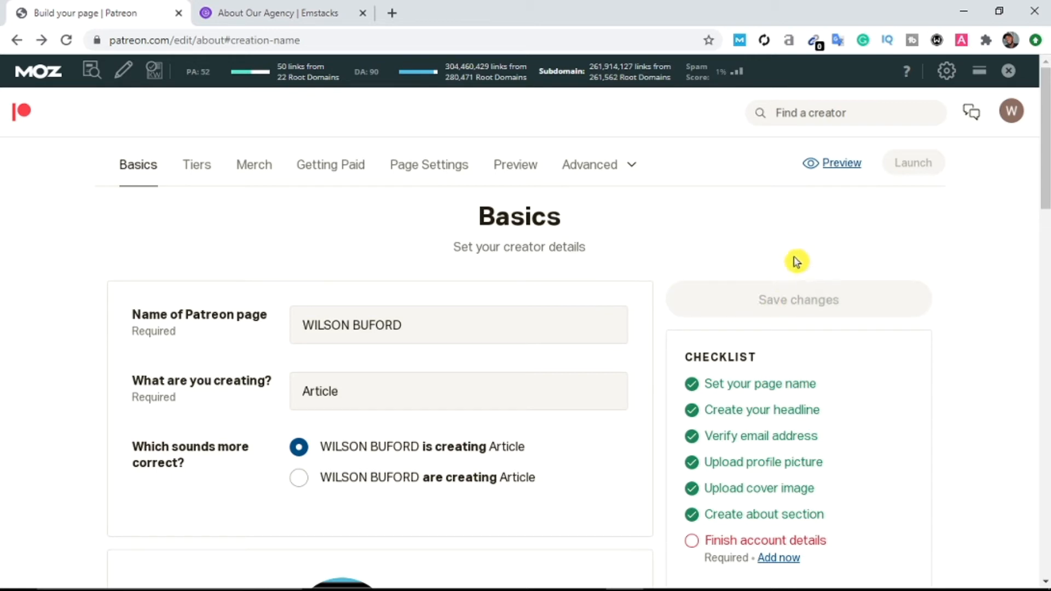
{"action": "scroll", "coordinate": [793, 292], "scroll_direction": "down", "scroll_amount": 4}
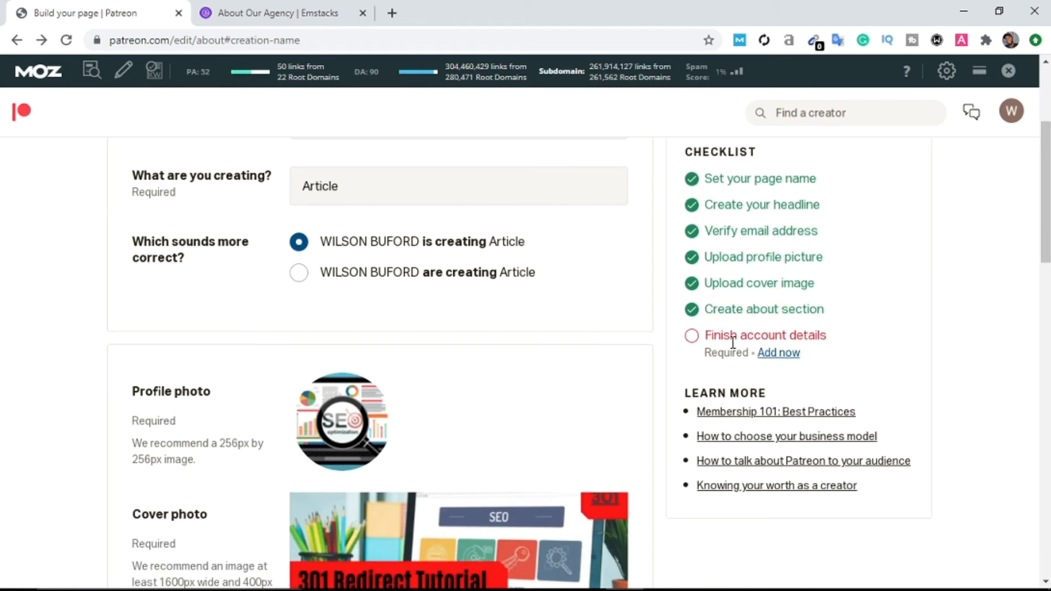
{"action": "left_click", "coordinate": [766, 355]}
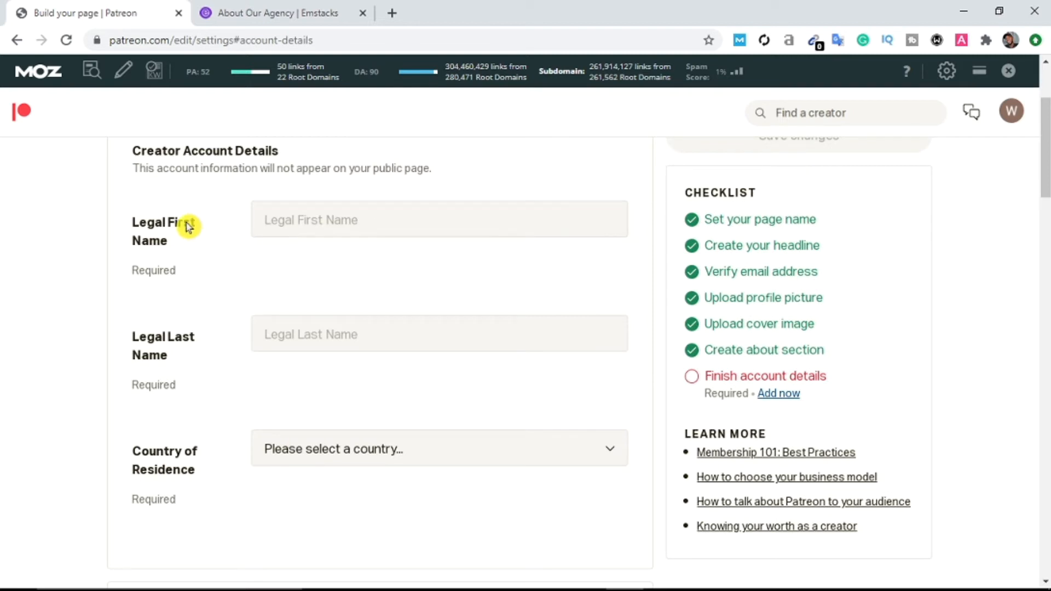
Step: Enter the legal first name and legal last name in the Creator Account Details form
{"action": "left_click", "coordinate": [298, 218]}
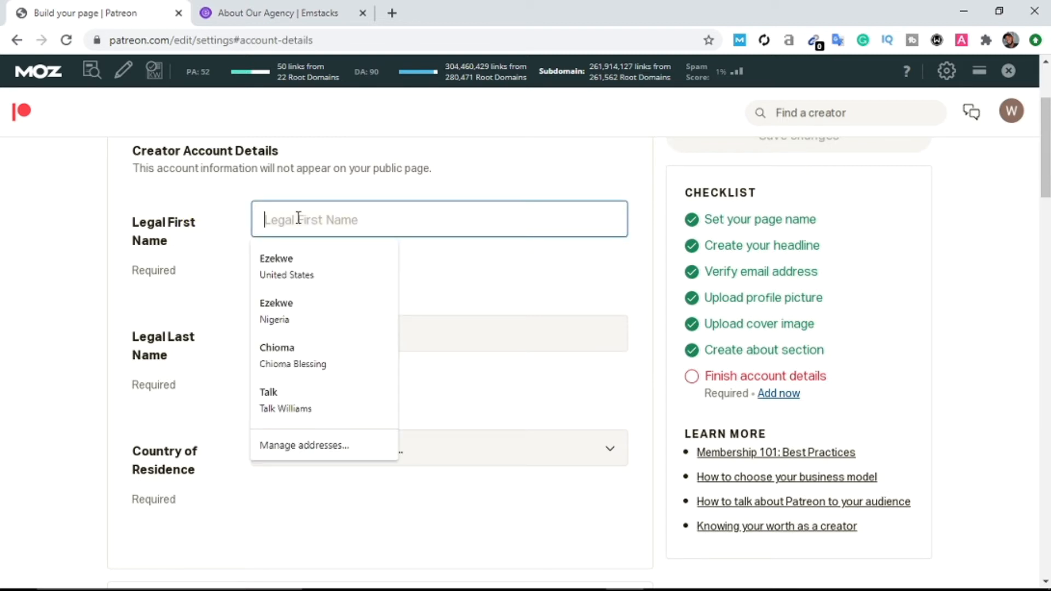
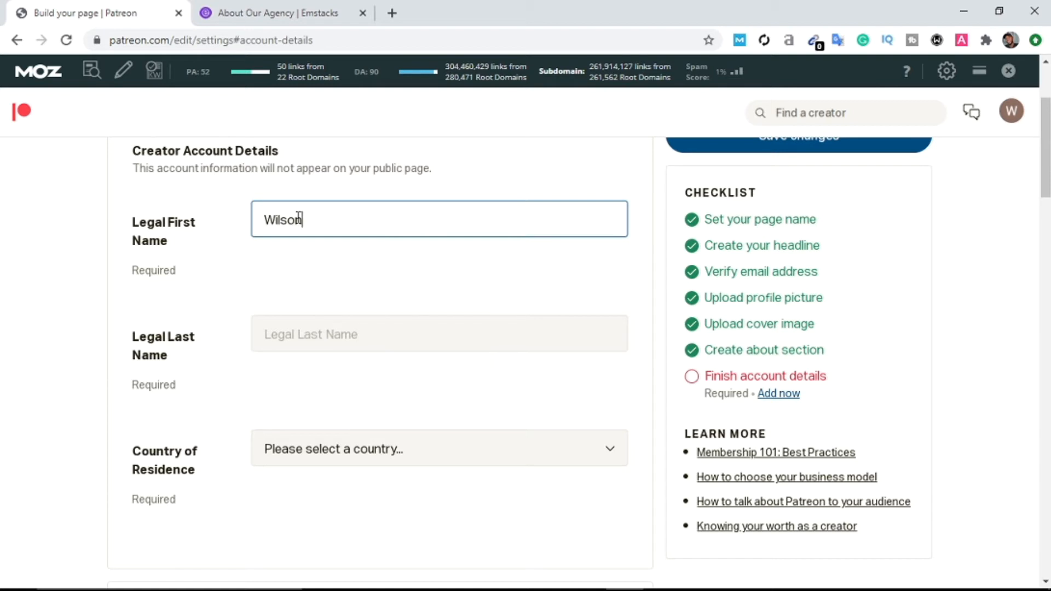
{"action": "left_click", "coordinate": [329, 343]}
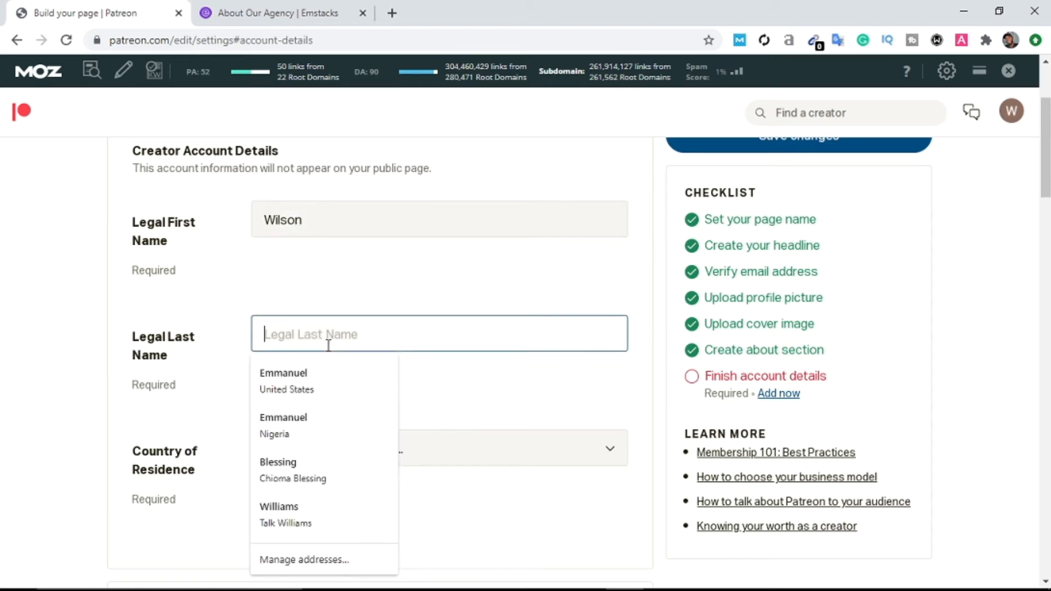
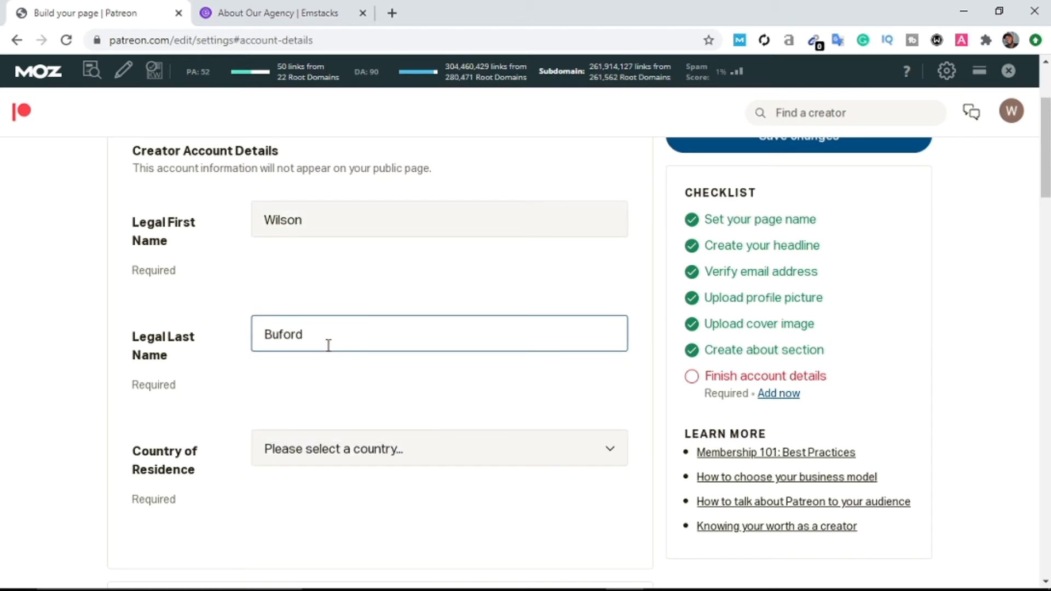
Step: Scroll to the Country of Residence field and open its country list
{"action": "scroll", "coordinate": [322, 357], "scroll_direction": "down", "scroll_amount": 1}
{"action": "left_click", "coordinate": [322, 357]}
{"action": "scroll", "coordinate": [322, 357], "scroll_direction": "down", "scroll_amount": 1}
{"action": "left_click", "coordinate": [415, 401]}
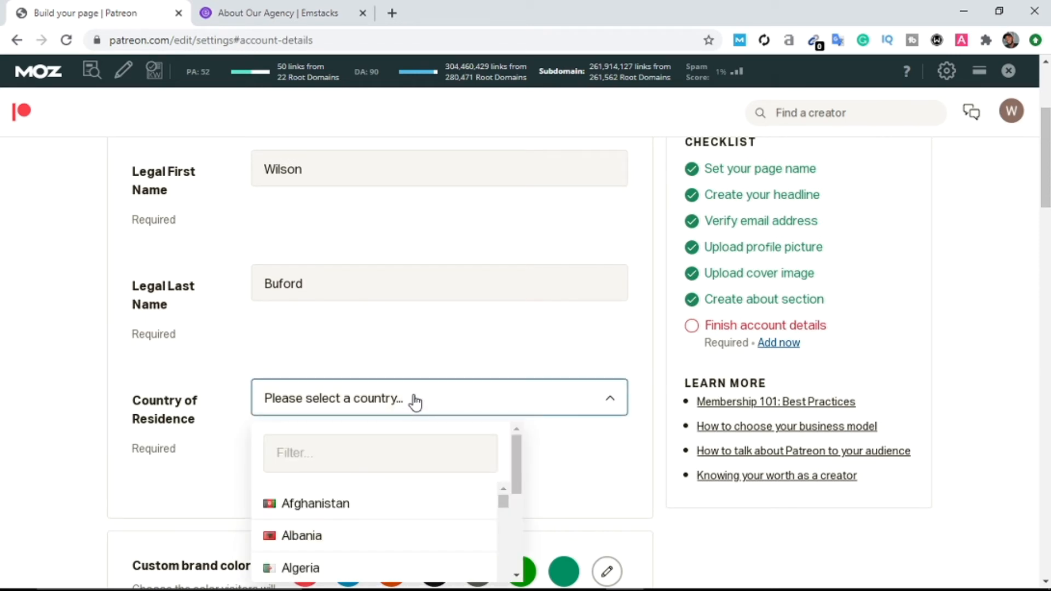
Step: Scroll down the country list and choose Nigeria as the country of residence
{"action": "scroll", "coordinate": [467, 441], "scroll_direction": "down", "scroll_amount": 5}
{"action": "scroll", "coordinate": [400, 483], "scroll_direction": "down", "scroll_amount": 10}
{"action": "scroll", "coordinate": [406, 491], "scroll_direction": "down", "scroll_amount": 8}
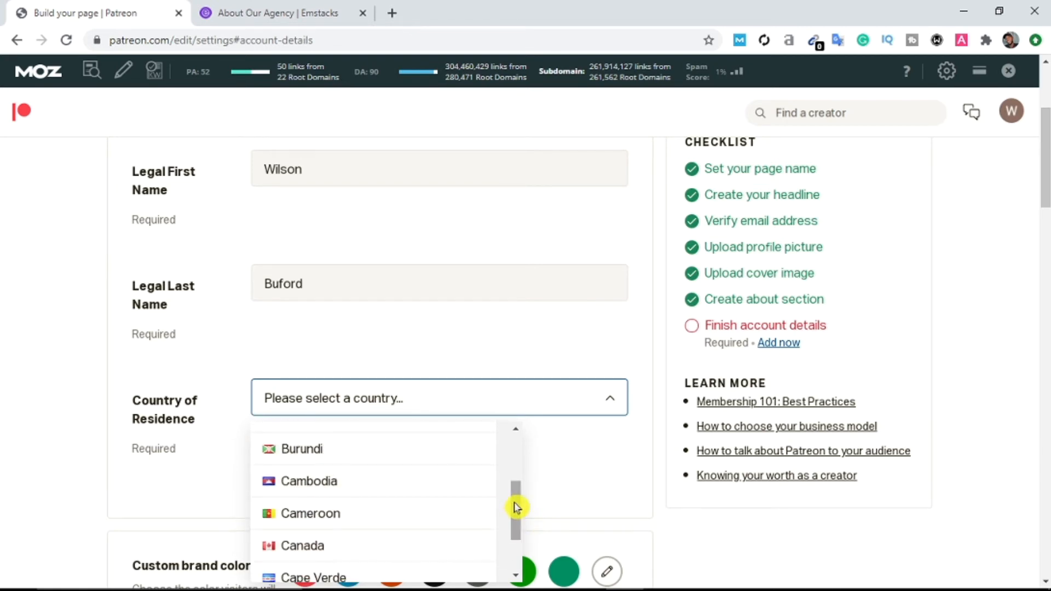
{"action": "left_click_drag", "start_coordinate": [518, 507], "coordinate": [514, 567]}
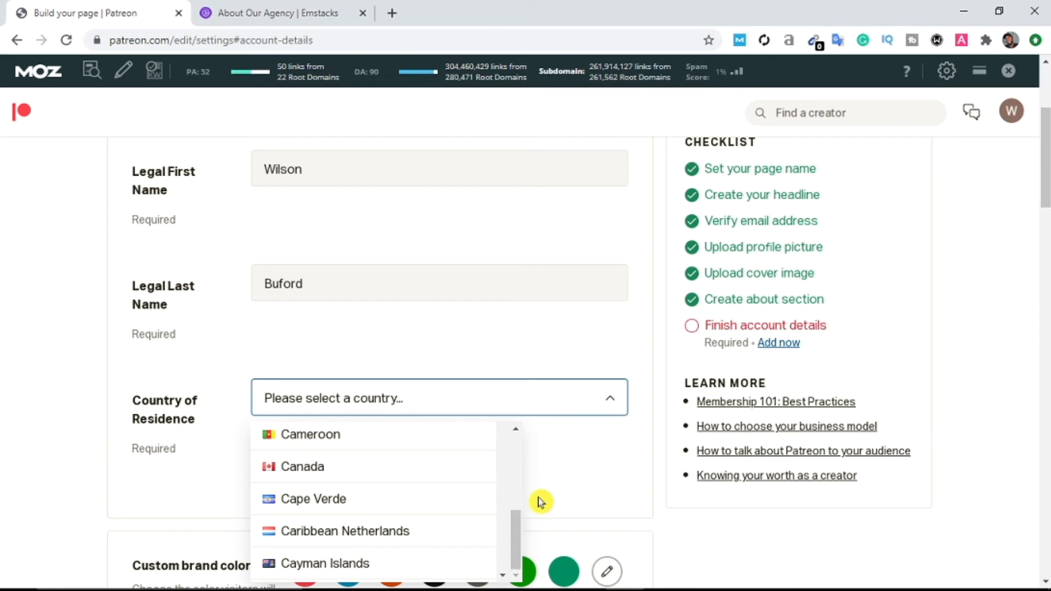
{"action": "scroll", "coordinate": [668, 537], "scroll_direction": "down", "scroll_amount": 6}
{"action": "left_click_drag", "start_coordinate": [507, 208], "coordinate": [500, 346]}
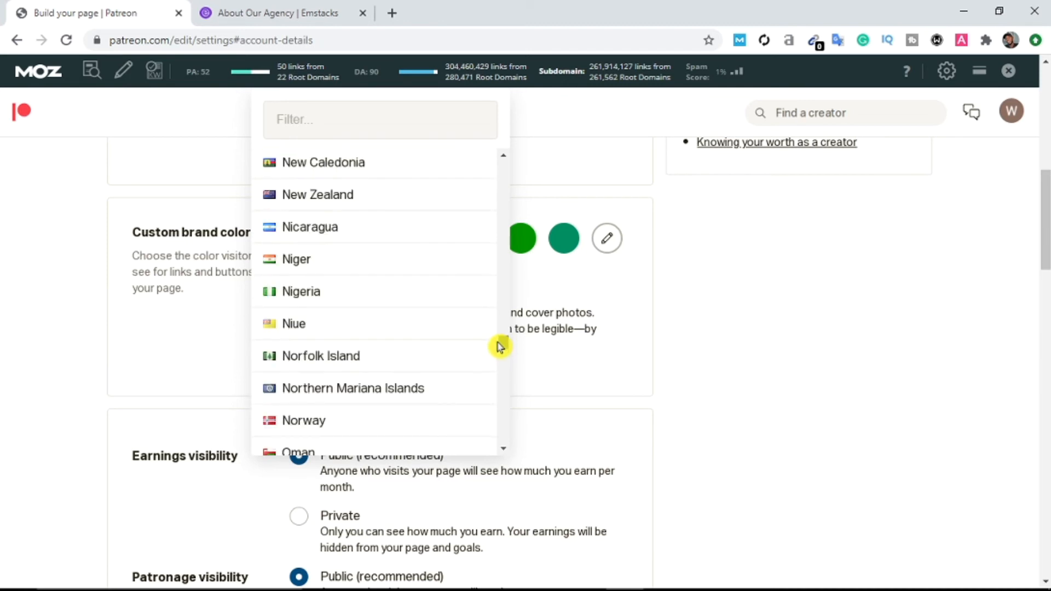
{"action": "left_click", "coordinate": [364, 295]}
Step: Scroll through the remaining Page Settings sections to the bottom of the page
{"action": "scroll", "coordinate": [691, 341], "scroll_direction": "up", "scroll_amount": 1}
{"action": "scroll", "coordinate": [691, 341], "scroll_direction": "up", "scroll_amount": 5}
{"action": "scroll", "coordinate": [382, 461], "scroll_direction": "down", "scroll_amount": 2}
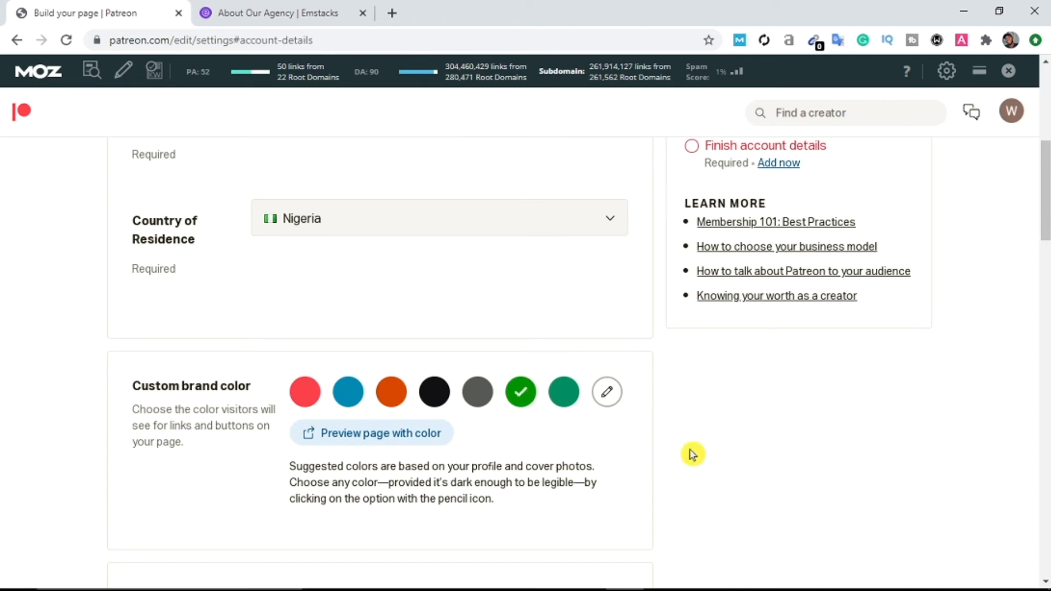
{"action": "scroll", "coordinate": [692, 454], "scroll_direction": "down", "scroll_amount": 6}
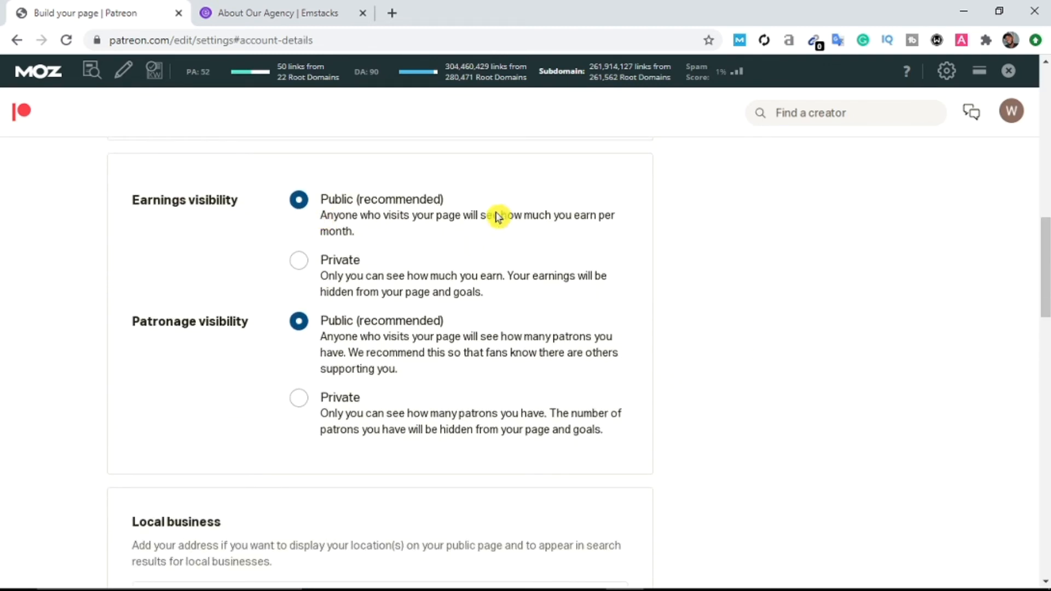
{"action": "scroll", "coordinate": [284, 400], "scroll_direction": "down", "scroll_amount": 4}
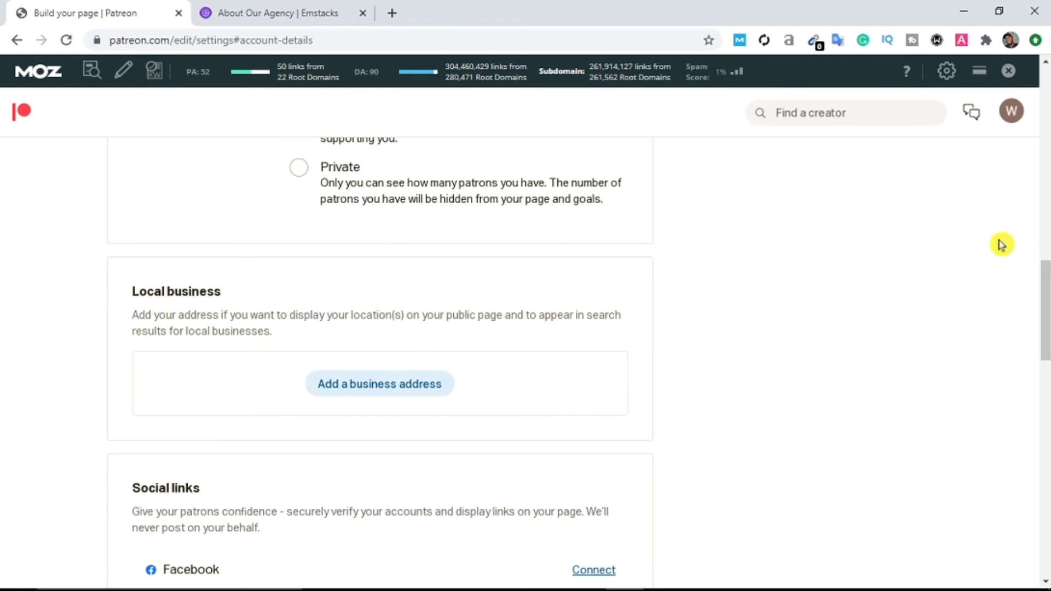
{"action": "scroll", "coordinate": [496, 410], "scroll_direction": "down", "scroll_amount": 6}
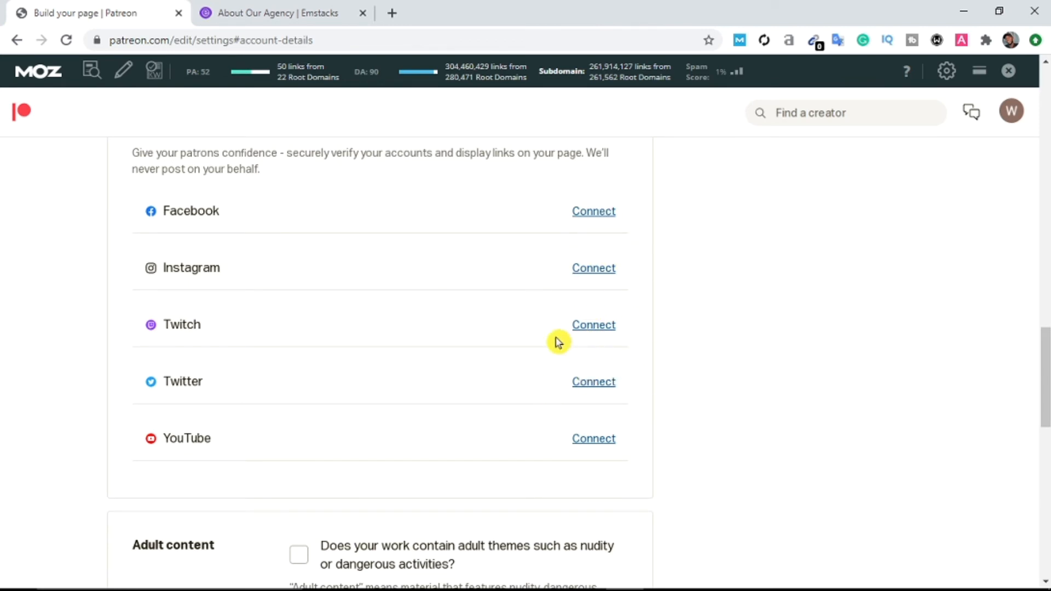
{"action": "scroll", "coordinate": [511, 387], "scroll_direction": "down", "scroll_amount": 2}
{"action": "scroll", "coordinate": [650, 378], "scroll_direction": "down", "scroll_amount": 2}
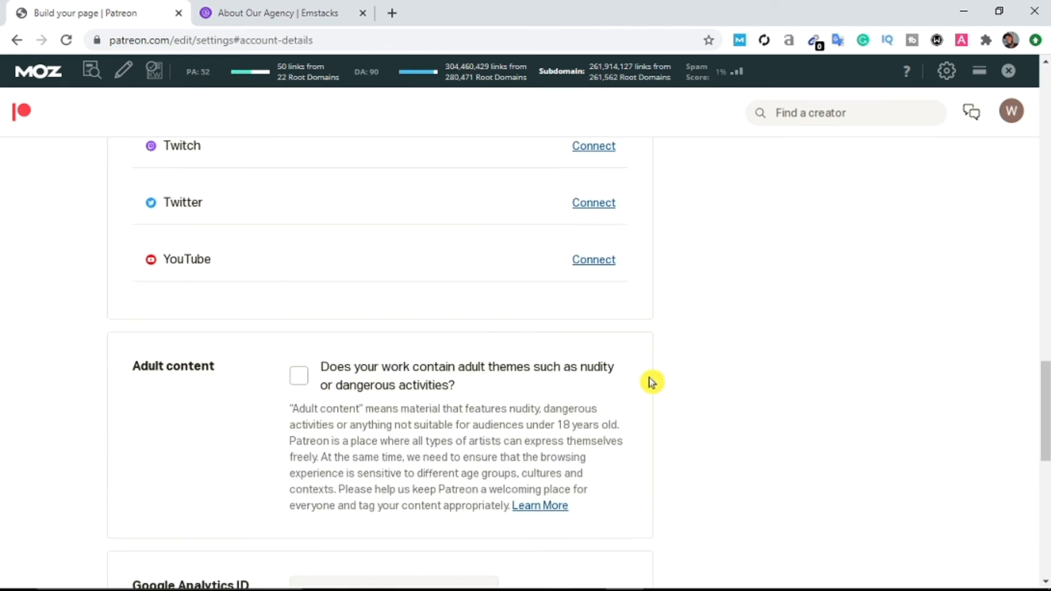
{"action": "scroll", "coordinate": [721, 440], "scroll_direction": "down", "scroll_amount": 1}
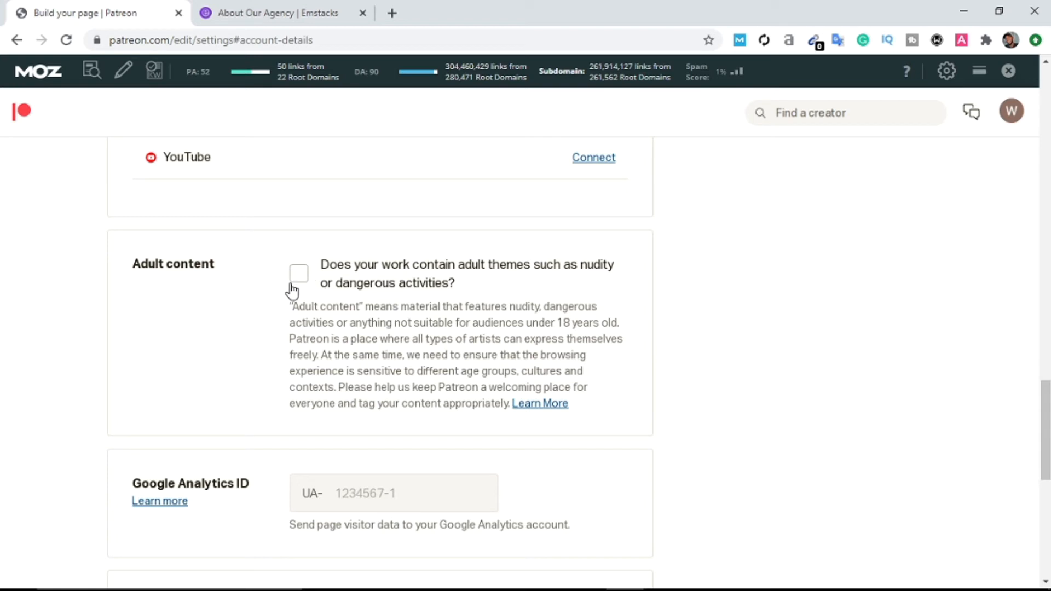
{"action": "scroll", "coordinate": [361, 268], "scroll_direction": "down", "scroll_amount": 2}
{"action": "scroll", "coordinate": [227, 352], "scroll_direction": "down", "scroll_amount": 1}
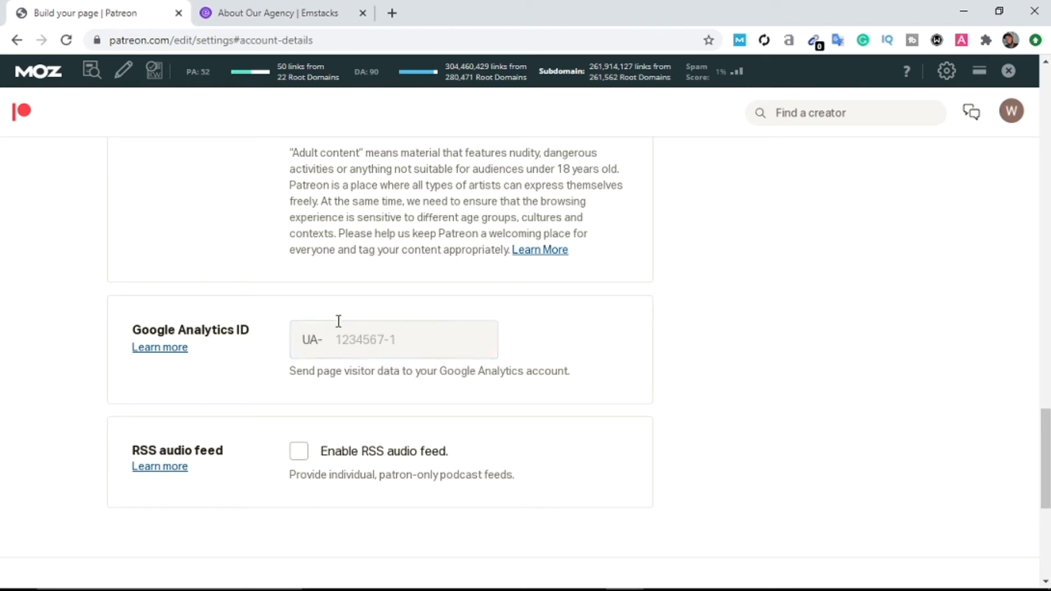
{"action": "scroll", "coordinate": [501, 260], "scroll_direction": "up", "scroll_amount": 2}
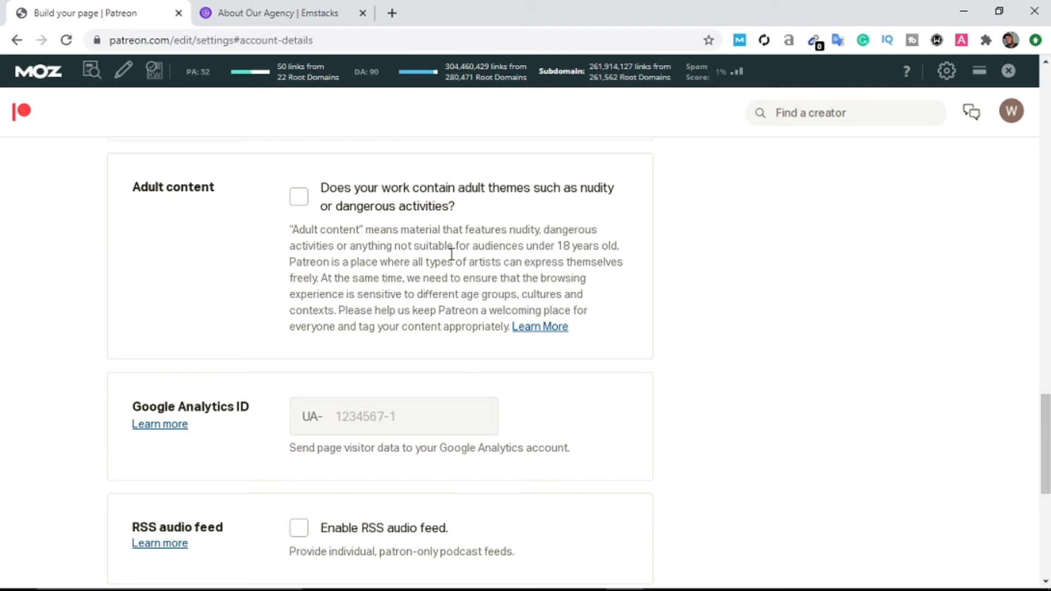
Step: Focus the Google Analytics ID field, then return to the top of Page Settings
{"action": "left_click", "coordinate": [355, 422]}
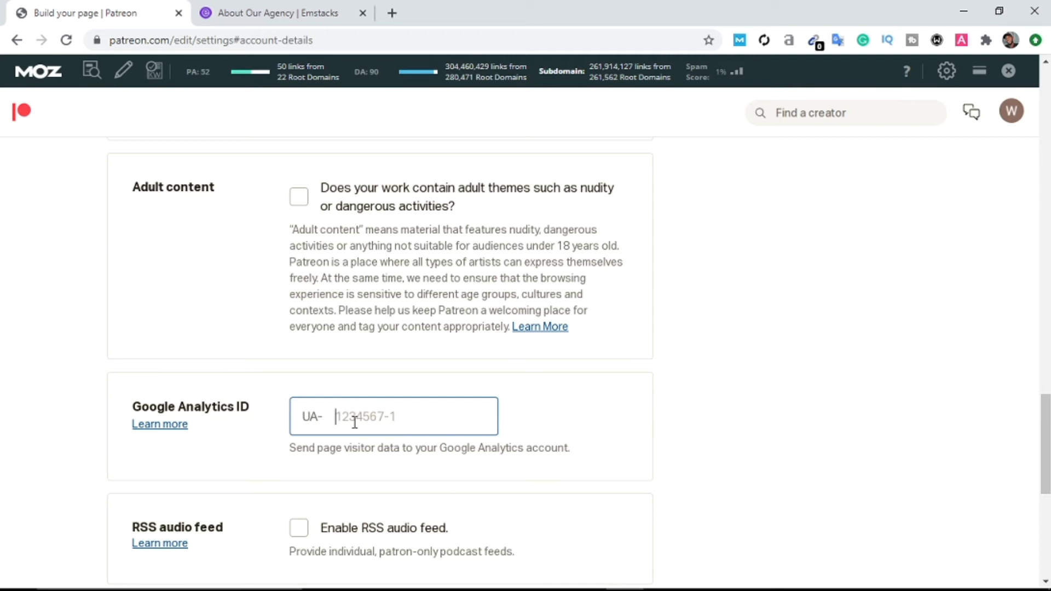
{"action": "scroll", "coordinate": [296, 244], "scroll_direction": "up", "scroll_amount": 14}
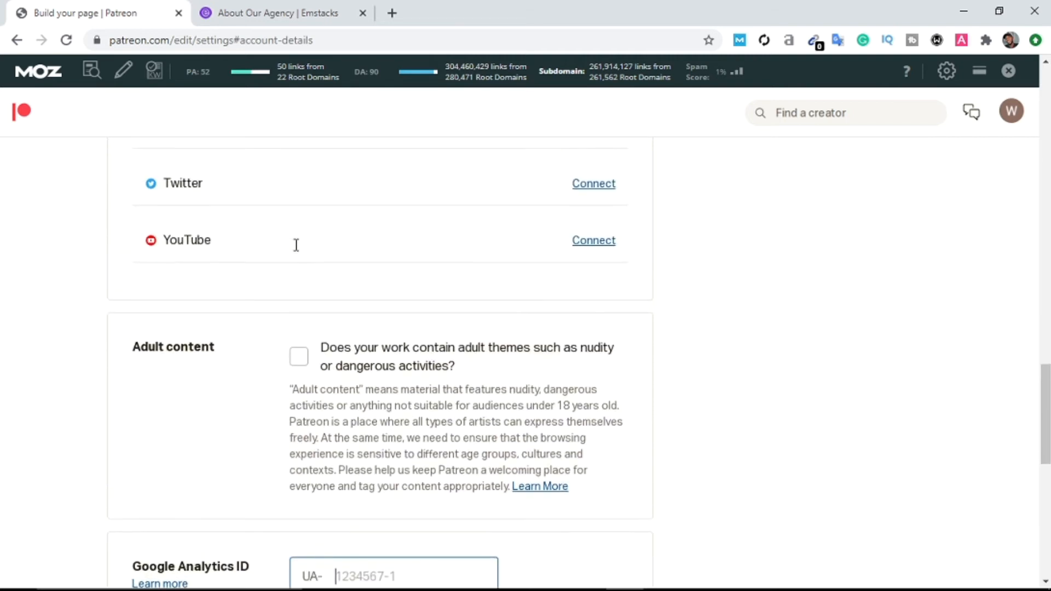
{"action": "scroll", "coordinate": [296, 244], "scroll_direction": "up", "scroll_amount": 16}
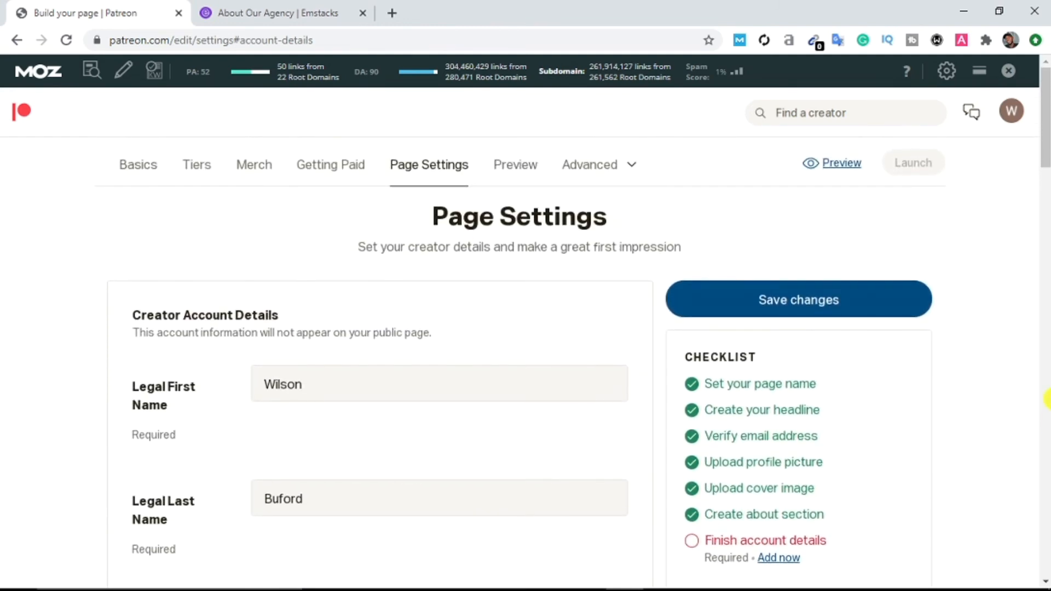
{"action": "left_click_drag", "start_coordinate": [1046, 170], "coordinate": [1046, 486]}
{"action": "scroll", "coordinate": [554, 340], "scroll_direction": "down", "scroll_amount": 3}
{"action": "scroll", "coordinate": [471, 312], "scroll_direction": "up", "scroll_amount": 3}
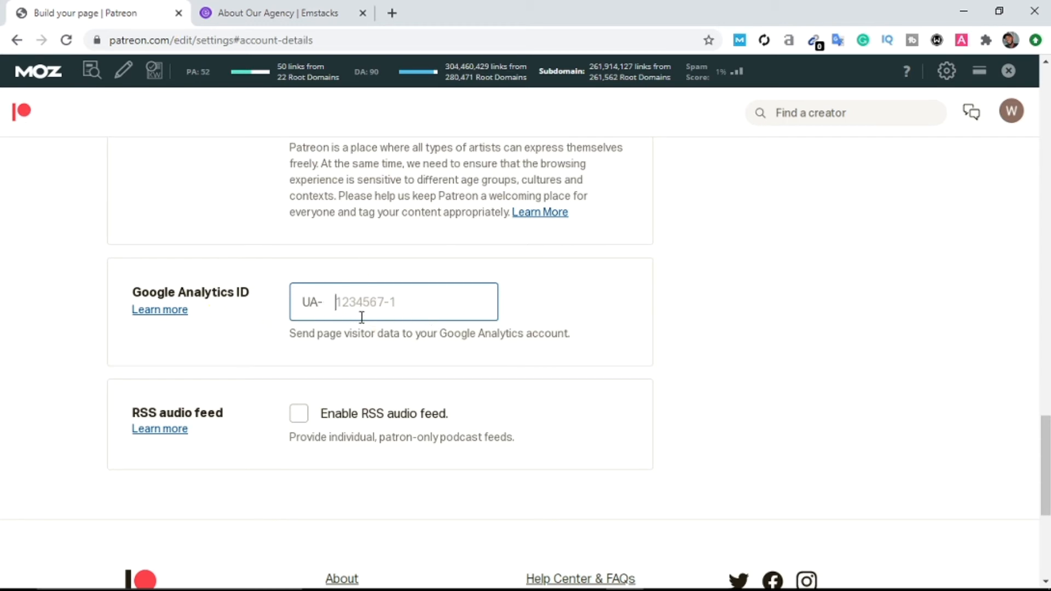
{"action": "scroll", "coordinate": [336, 331], "scroll_direction": "down", "scroll_amount": 4}
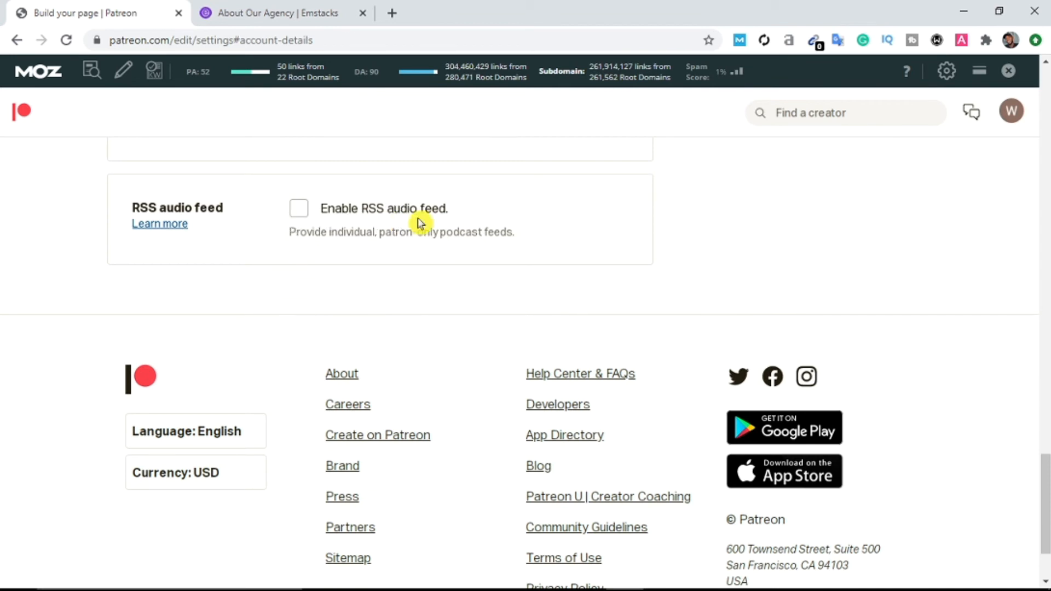
{"action": "scroll", "coordinate": [513, 275], "scroll_direction": "down", "scroll_amount": 2}
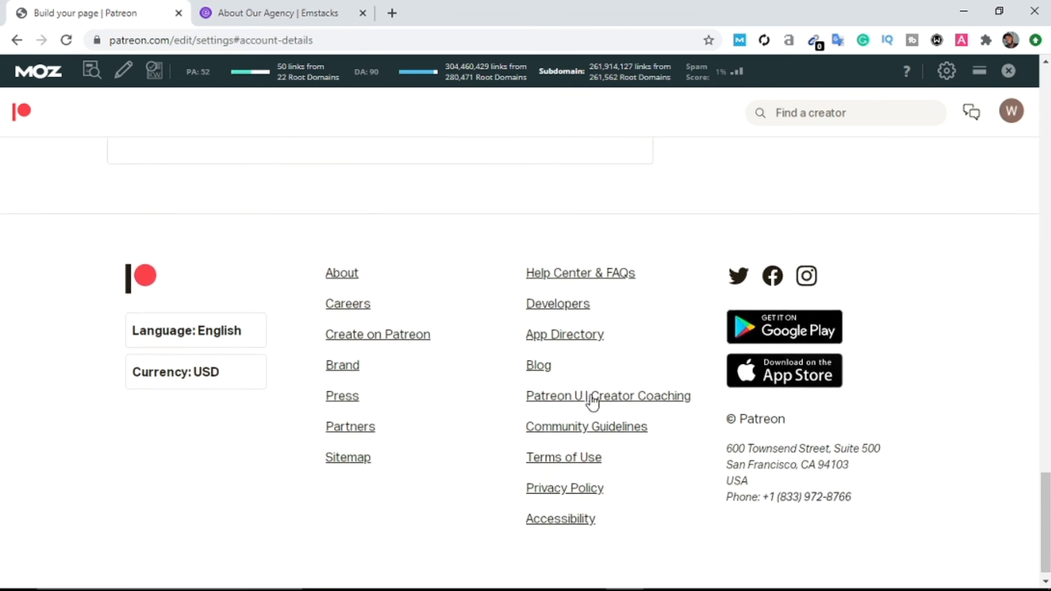
{"action": "left_click_drag", "start_coordinate": [1046, 518], "coordinate": [1045, 87]}
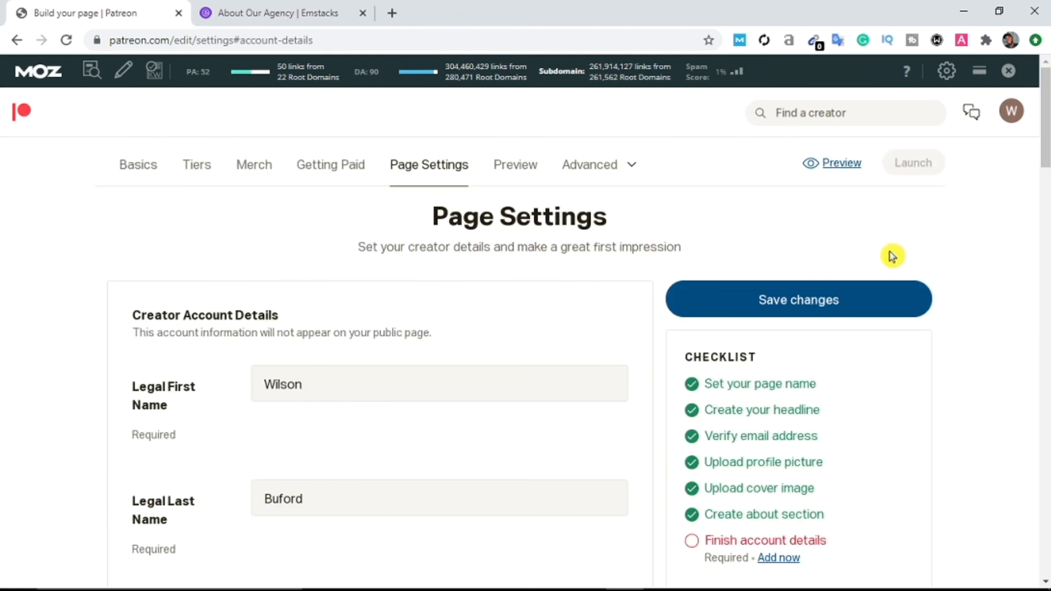
Step: Save the creator account details and check that Finish account details is now ticked
{"action": "left_click", "coordinate": [828, 311]}
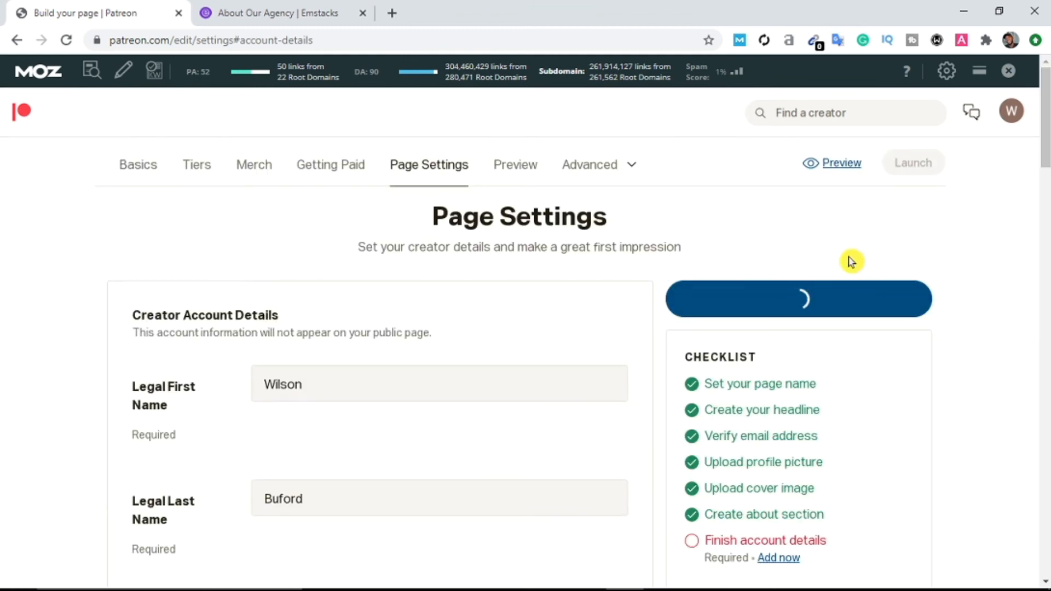
{"action": "scroll", "coordinate": [728, 563], "scroll_direction": "down", "scroll_amount": 2}
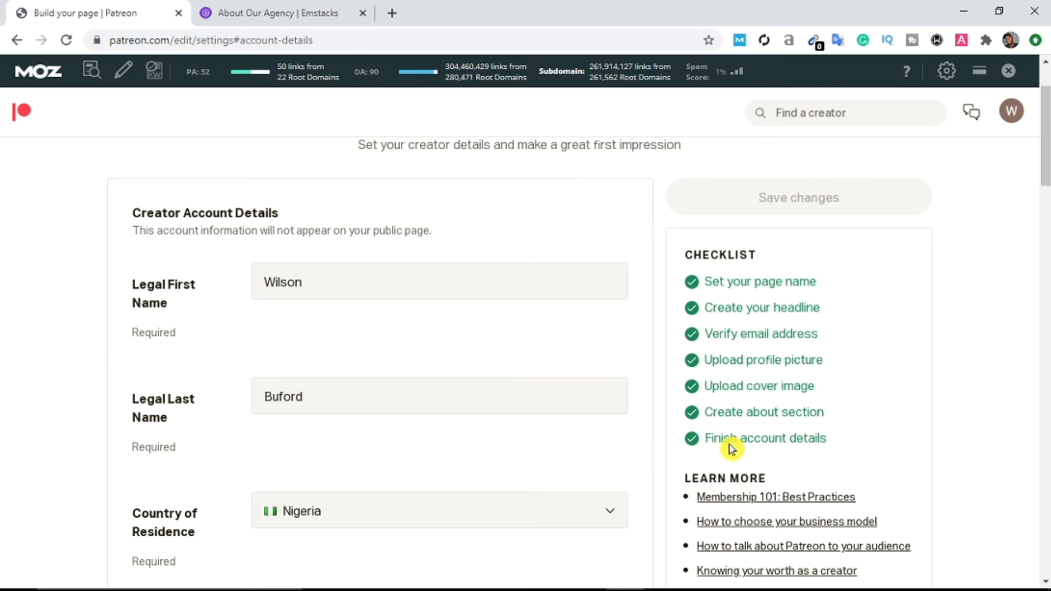
{"action": "scroll", "coordinate": [741, 376], "scroll_direction": "down", "scroll_amount": 7}
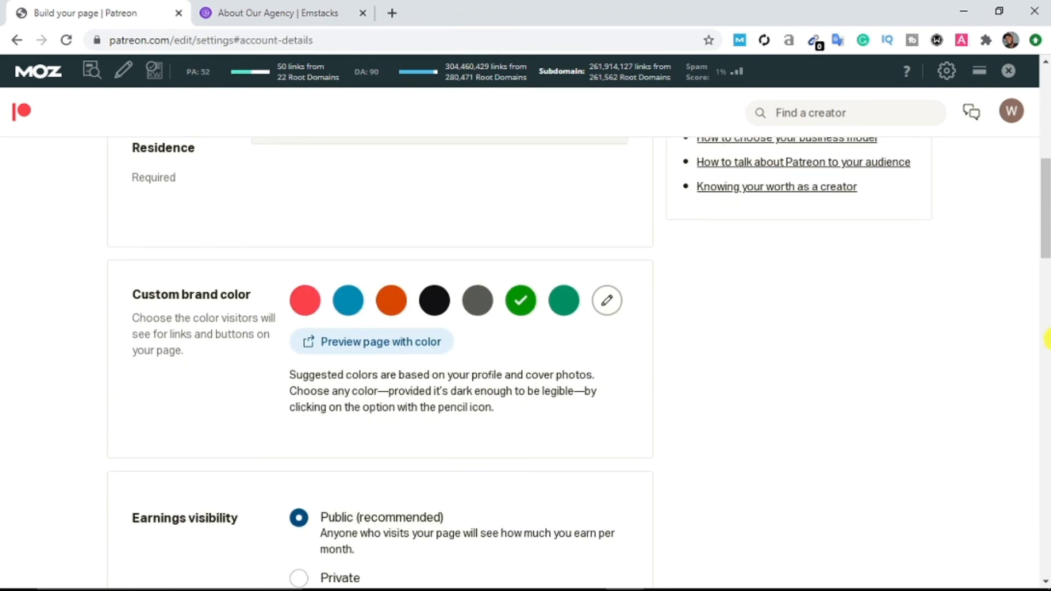
{"action": "left_click_drag", "start_coordinate": [1045, 225], "coordinate": [1045, 115]}
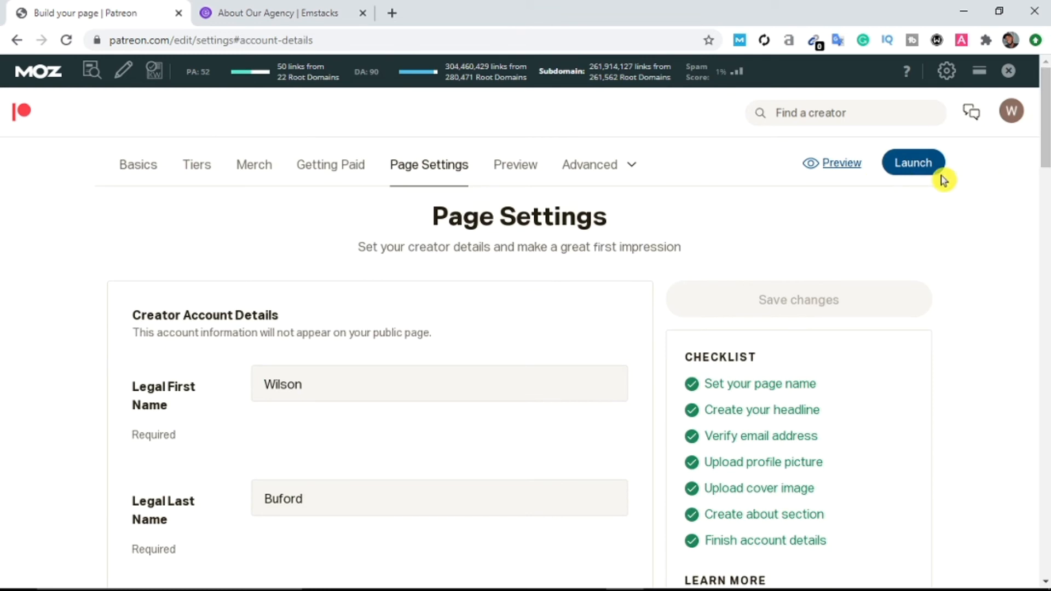
{"action": "left_click", "coordinate": [826, 176]}
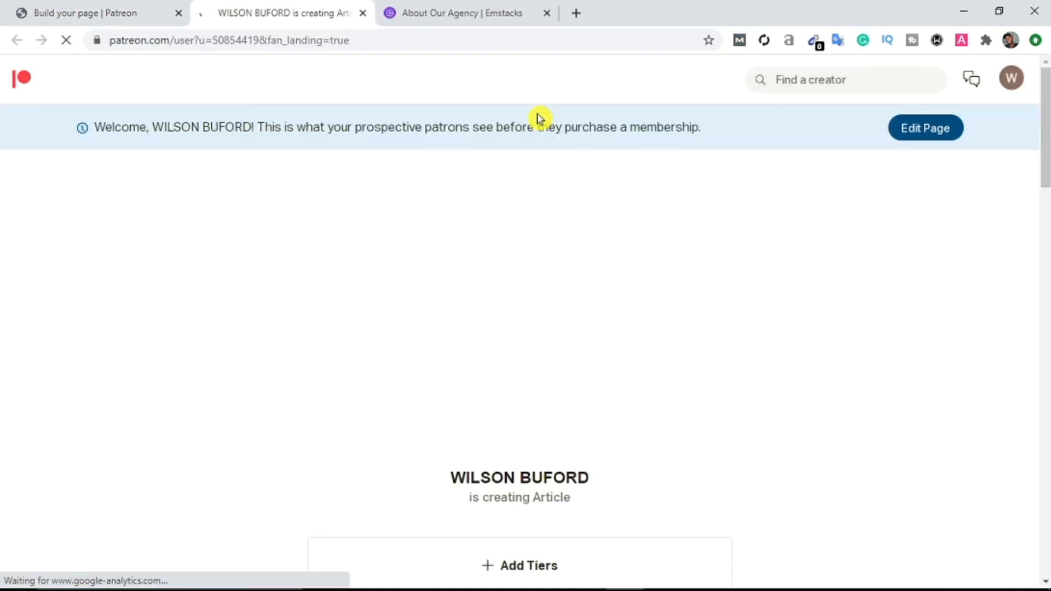
{"action": "scroll", "coordinate": [548, 191], "scroll_direction": "down", "scroll_amount": 5}
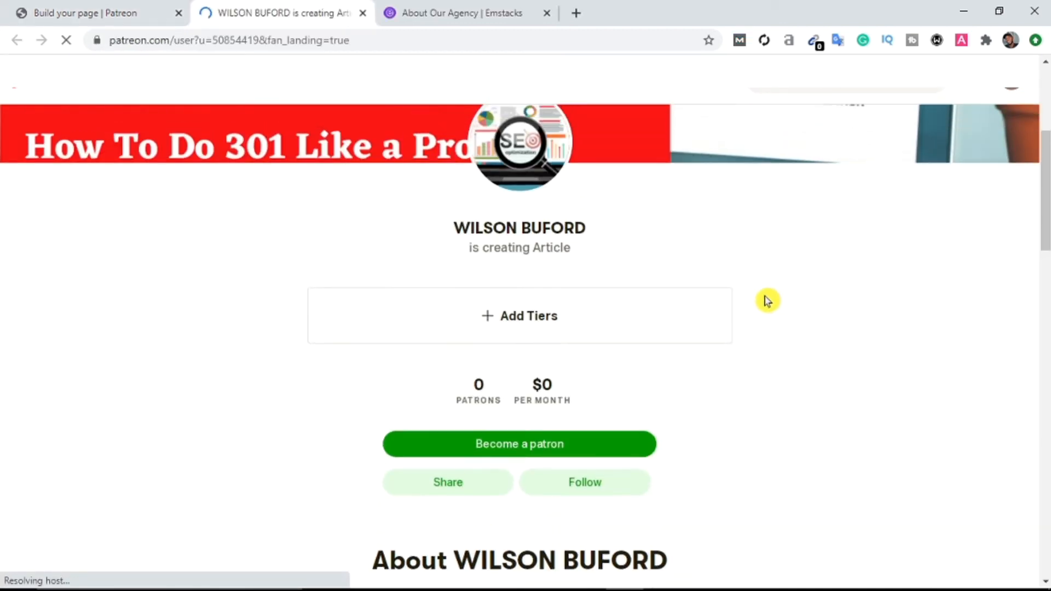
{"action": "scroll", "coordinate": [766, 300], "scroll_direction": "up", "scroll_amount": 5}
{"action": "mouse_move", "coordinate": [1047, 136]}
{"action": "left_mouse_down"}
{"action": "mouse_move", "coordinate": [1047, 116]}
{"action": "mouse_move", "coordinate": [1047, 136]}
{"action": "left_mouse_up"}
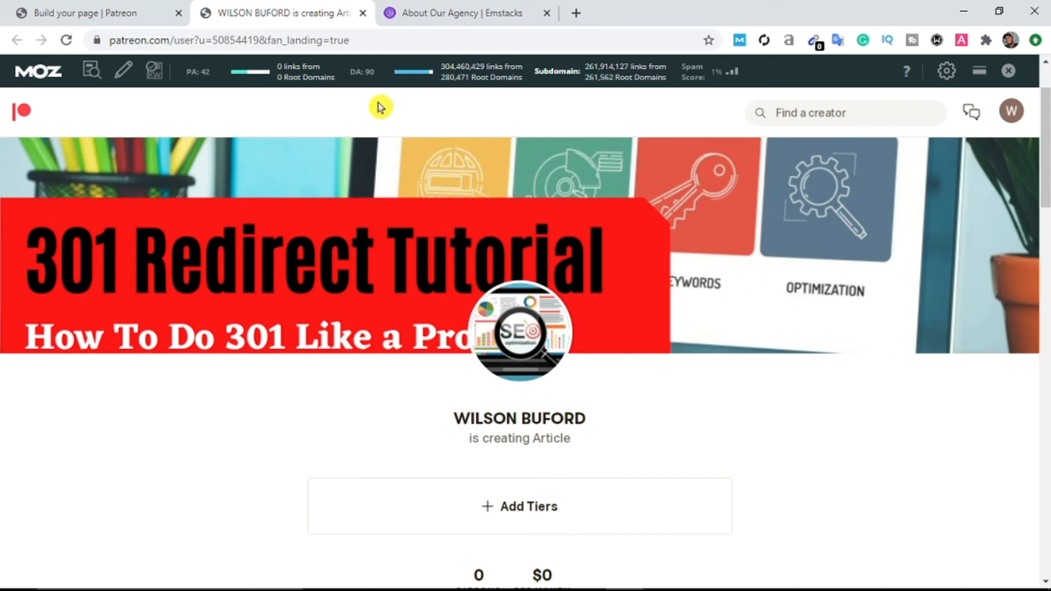
{"action": "scroll", "coordinate": [531, 230], "scroll_direction": "down", "scroll_amount": 2}
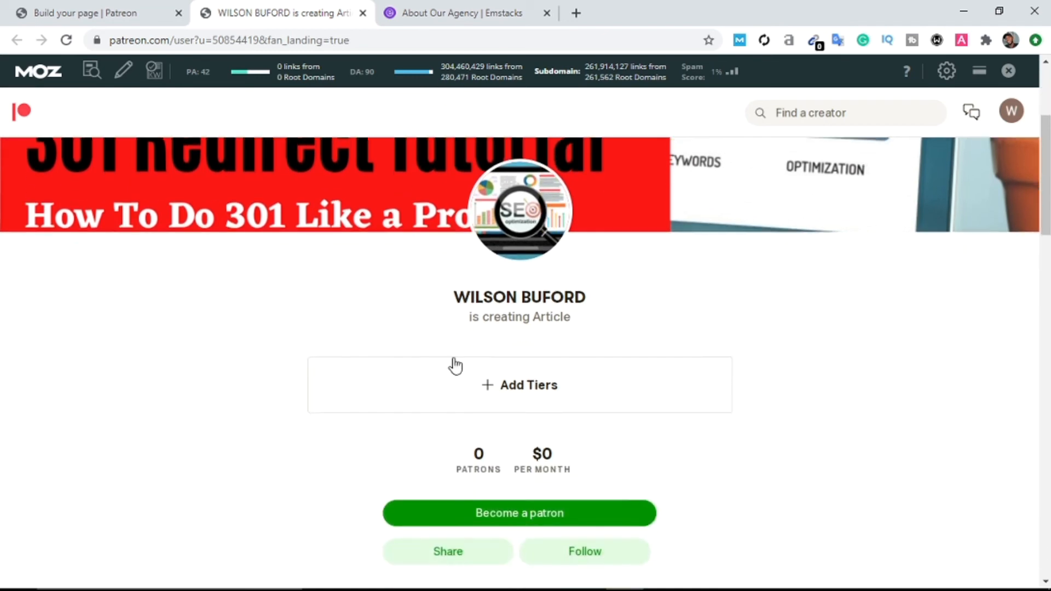
{"action": "scroll", "coordinate": [455, 365], "scroll_direction": "down", "scroll_amount": 3}
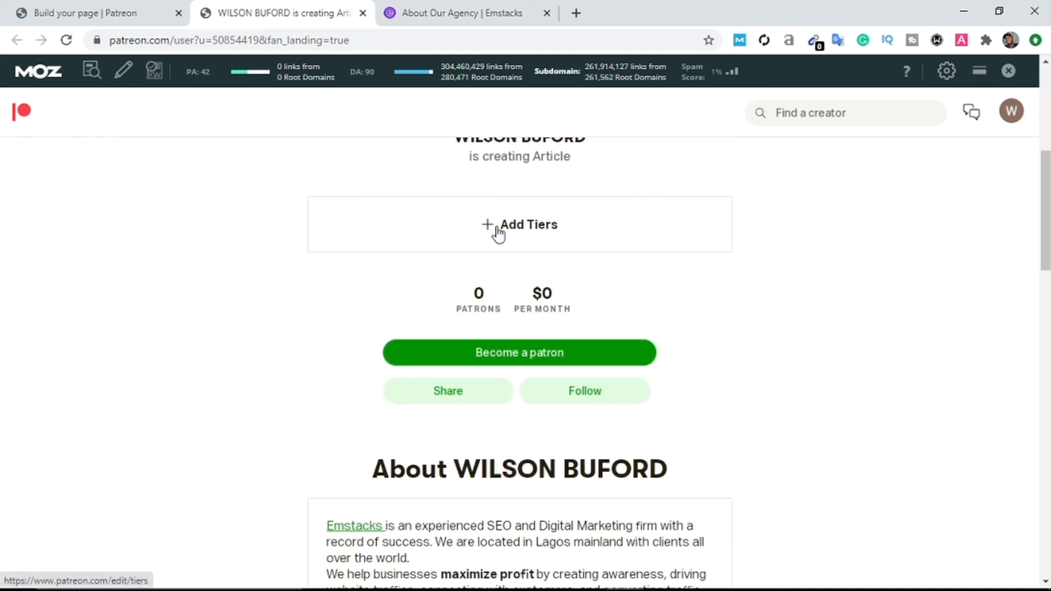
{"action": "scroll", "coordinate": [498, 233], "scroll_direction": "down", "scroll_amount": 2}
{"action": "scroll", "coordinate": [568, 269], "scroll_direction": "down", "scroll_amount": 3}
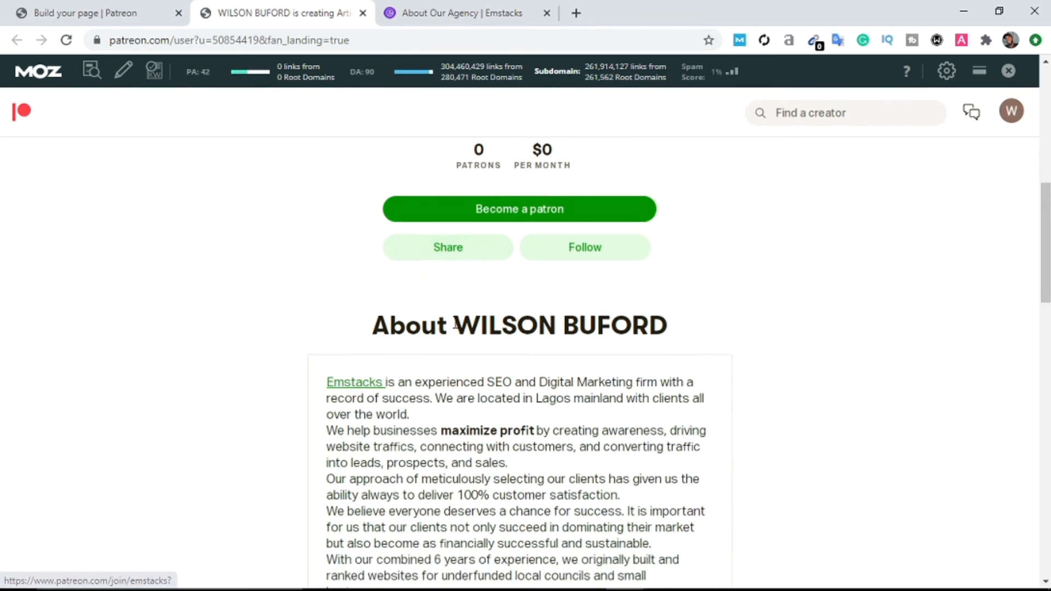
{"action": "scroll", "coordinate": [460, 258], "scroll_direction": "up", "scroll_amount": 2}
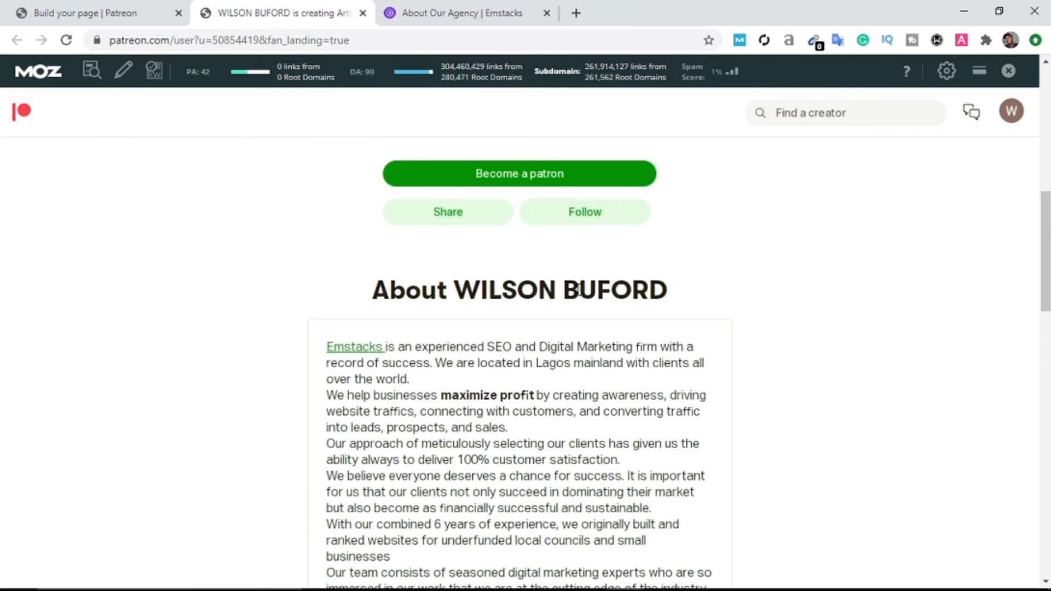
{"action": "scroll", "coordinate": [622, 383], "scroll_direction": "down", "scroll_amount": 6}
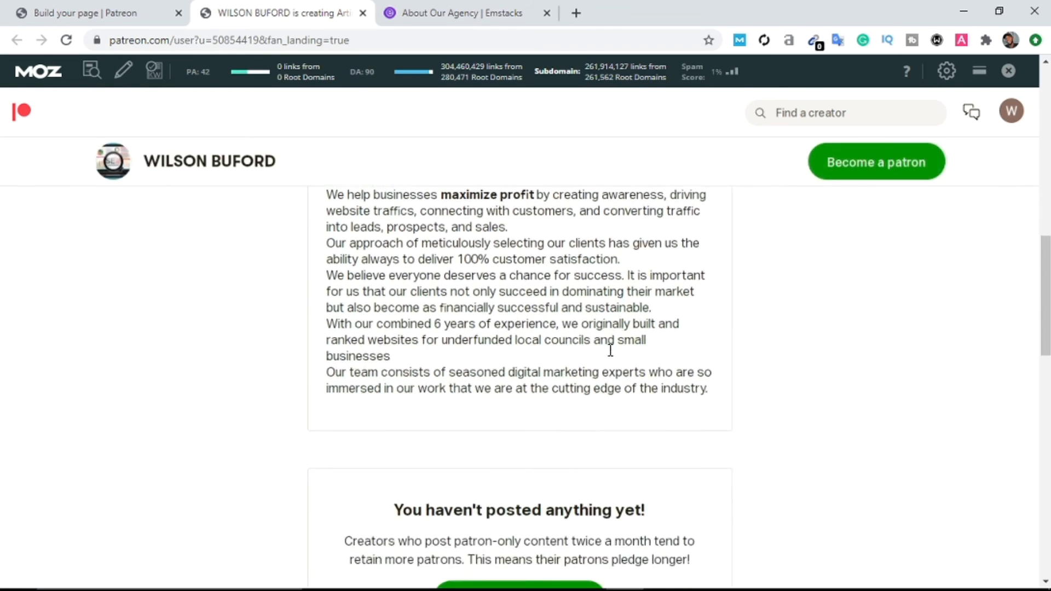
{"action": "scroll", "coordinate": [483, 412], "scroll_direction": "up", "scroll_amount": 9}
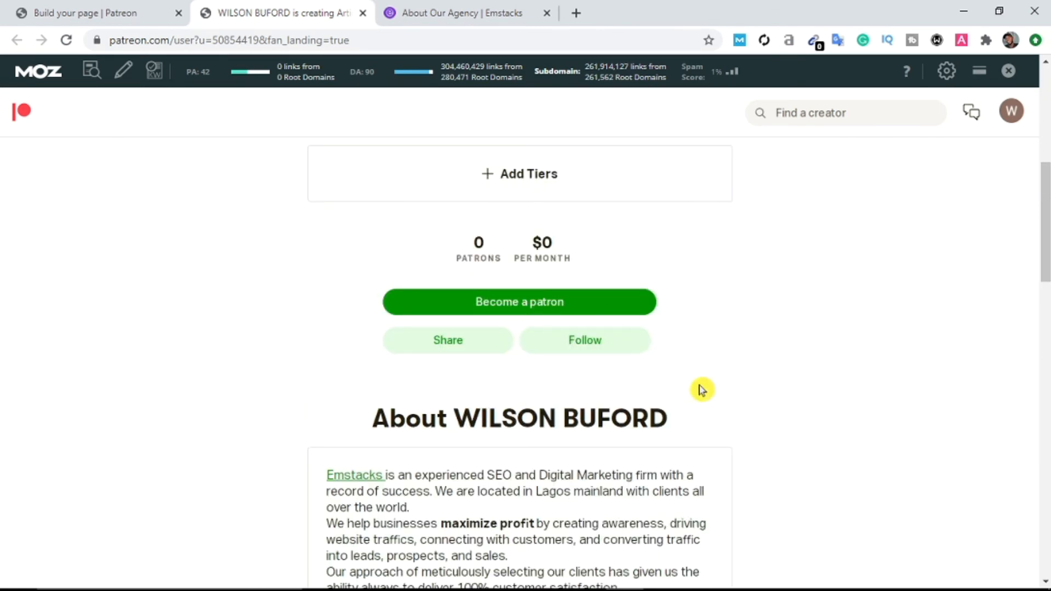
{"action": "scroll", "coordinate": [445, 431], "scroll_direction": "down", "scroll_amount": 7}
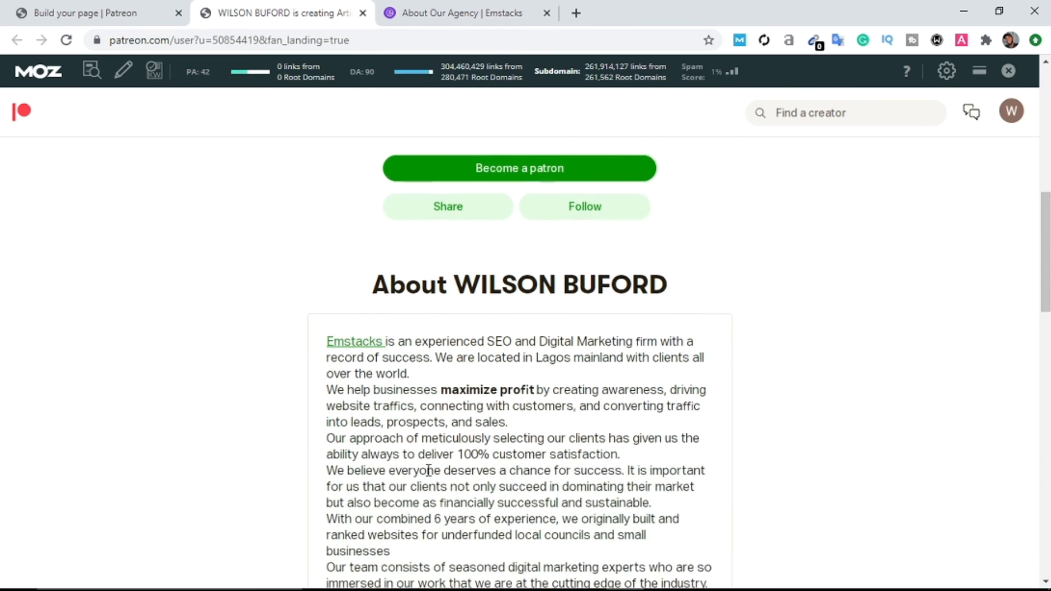
{"action": "scroll", "coordinate": [650, 453], "scroll_direction": "up", "scroll_amount": 5}
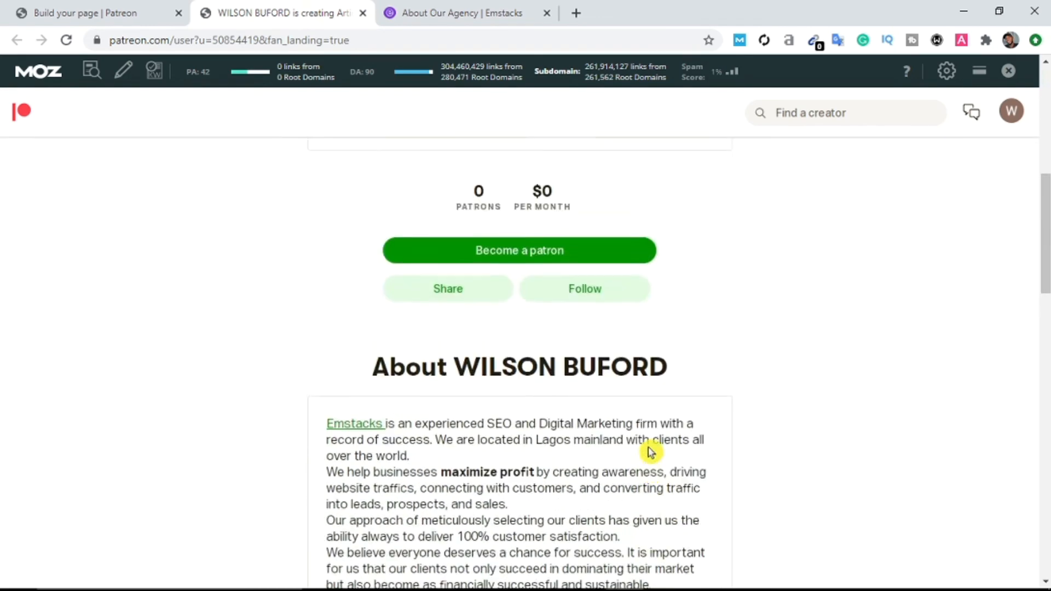
{"action": "left_click_drag", "start_coordinate": [1048, 266], "coordinate": [1045, 126]}
Step: Launch the creator page, then close the old preview tab and the Emstacks About tab
{"action": "left_click", "coordinate": [165, 8]}
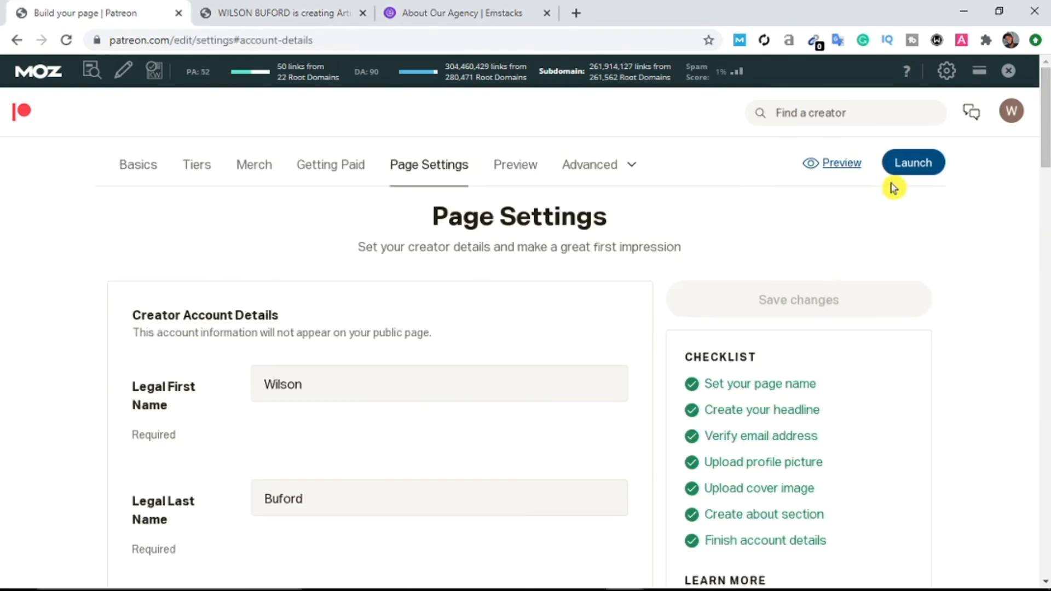
{"action": "left_click", "coordinate": [913, 163]}
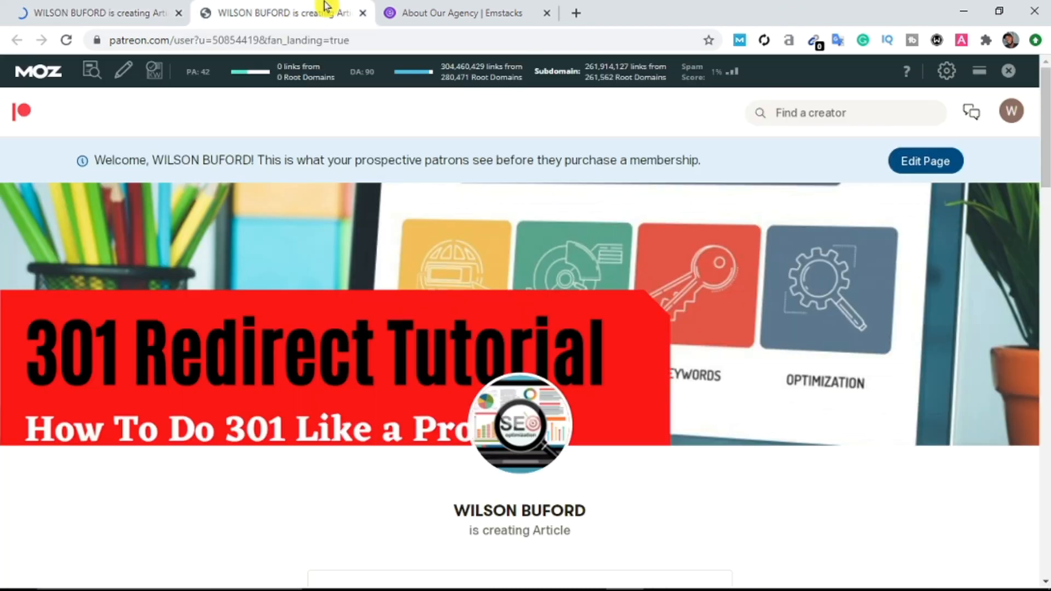
{"action": "left_click", "coordinate": [323, 12]}
{"action": "left_click", "coordinate": [362, 14]}
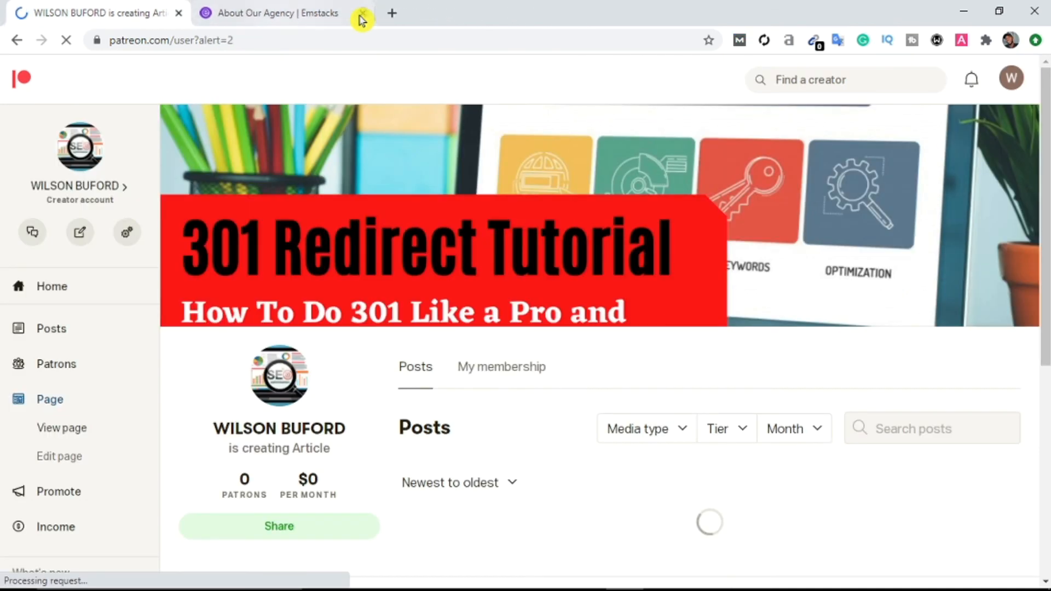
{"action": "left_click", "coordinate": [362, 14]}
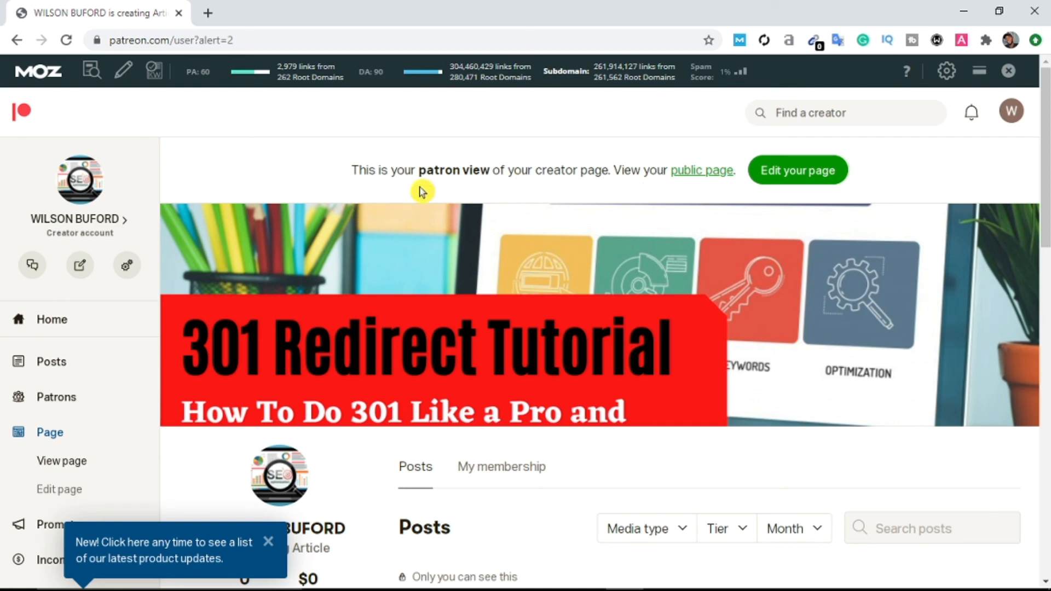
Step: Open the public version of the creator page from the remaining tab
{"action": "scroll", "coordinate": [421, 191], "scroll_direction": "down", "scroll_amount": 5}
{"action": "scroll", "coordinate": [382, 262], "scroll_direction": "up", "scroll_amount": 2}
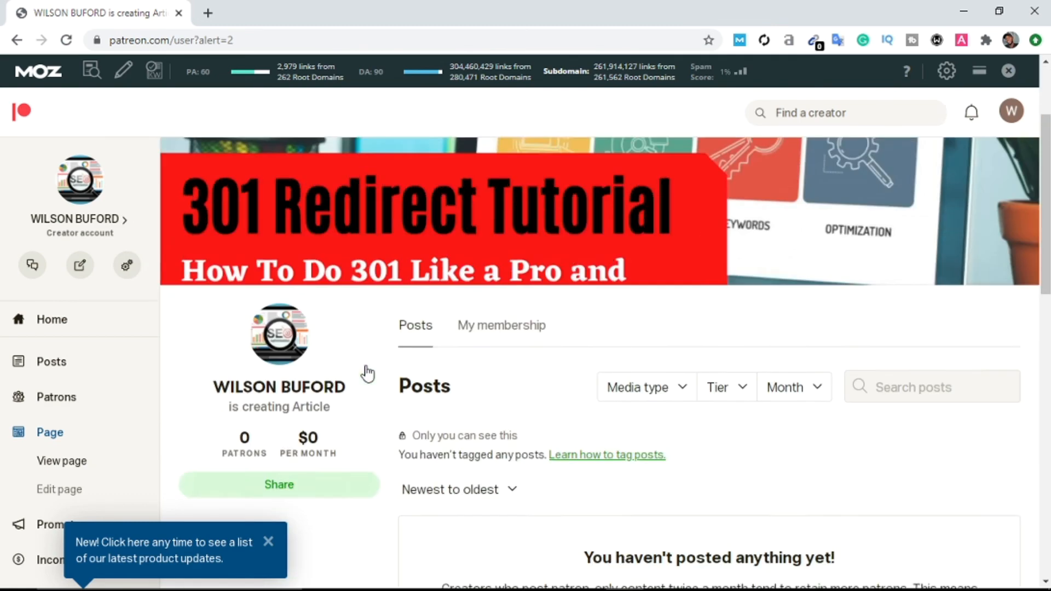
{"action": "scroll", "coordinate": [361, 367], "scroll_direction": "up", "scroll_amount": 3}
{"action": "scroll", "coordinate": [270, 345], "scroll_direction": "down", "scroll_amount": 10}
{"action": "scroll", "coordinate": [164, 284], "scroll_direction": "up", "scroll_amount": 10}
{"action": "left_click", "coordinate": [85, 224]}
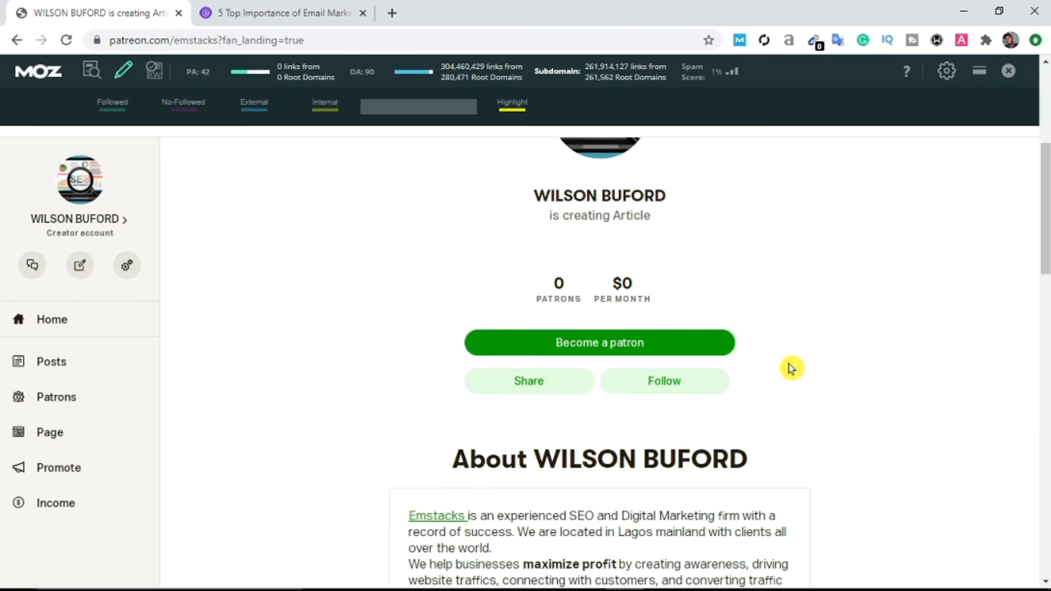
Step: Scroll the public page and use MozBar to highlight all followed links
{"action": "left_click_drag", "start_coordinate": [1045, 238], "coordinate": [1046, 90]}
{"action": "scroll", "coordinate": [1047, 91], "scroll_direction": "down", "scroll_amount": 4}
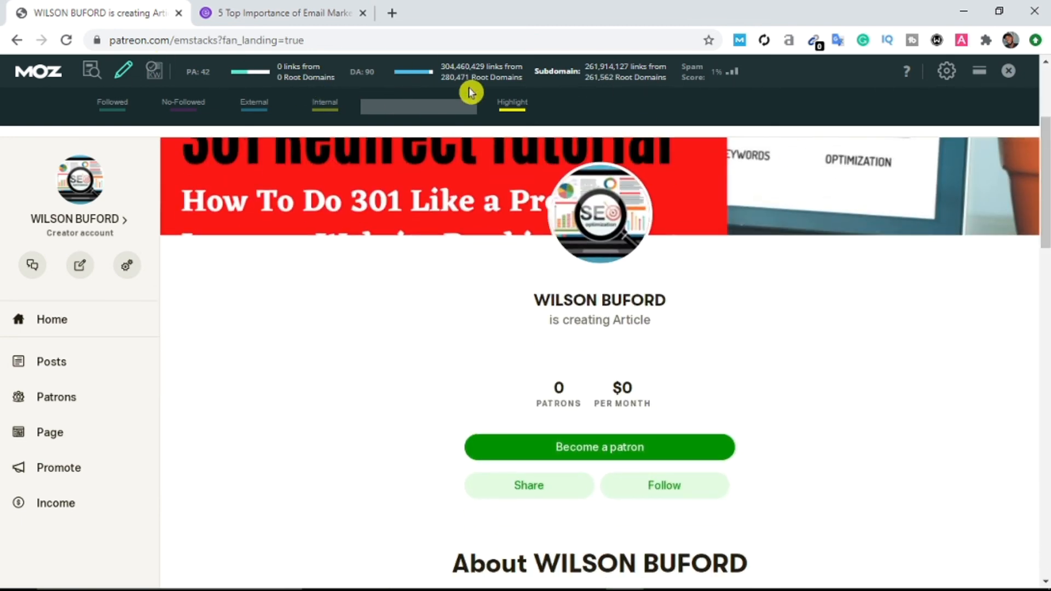
{"action": "left_click", "coordinate": [130, 72]}
{"action": "left_click", "coordinate": [130, 72]}
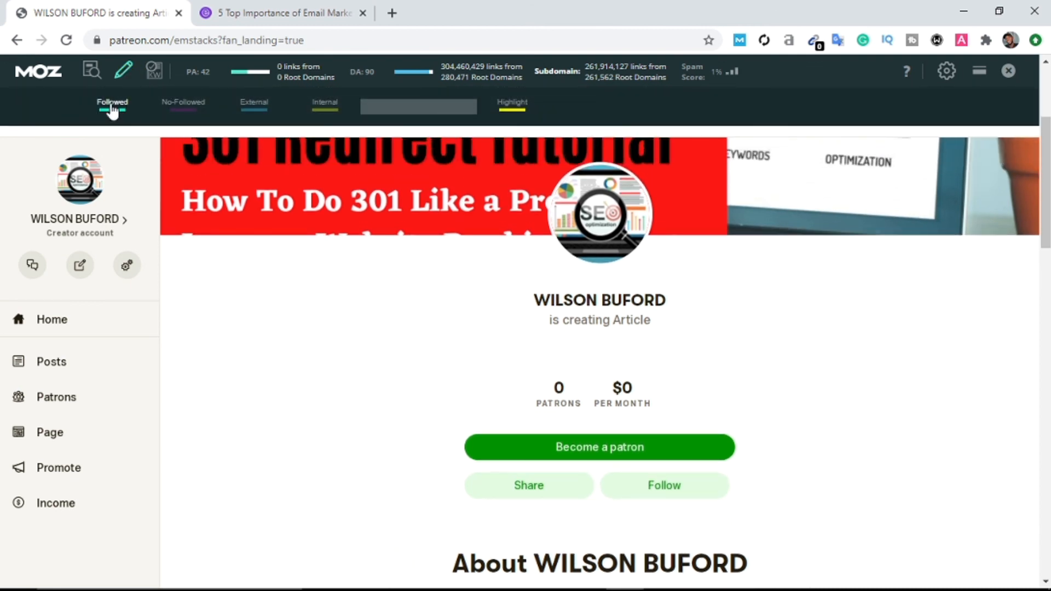
{"action": "left_click", "coordinate": [118, 113]}
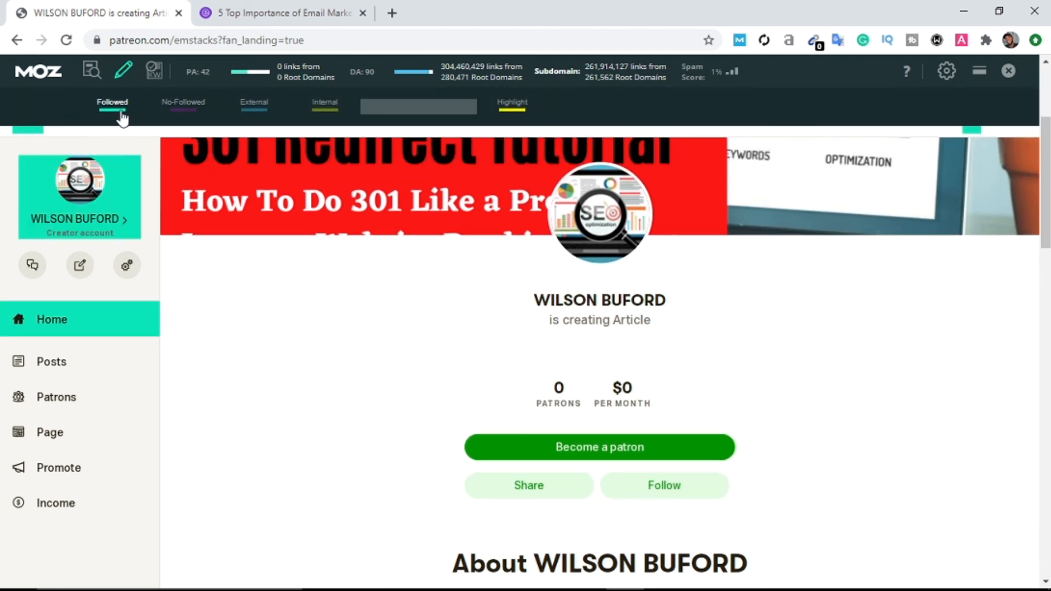
Step: Compare nofollow highlighting, confirm the Emstacks link shows as followed, then turn highlighting off
{"action": "scroll", "coordinate": [389, 295], "scroll_direction": "down", "scroll_amount": 5}
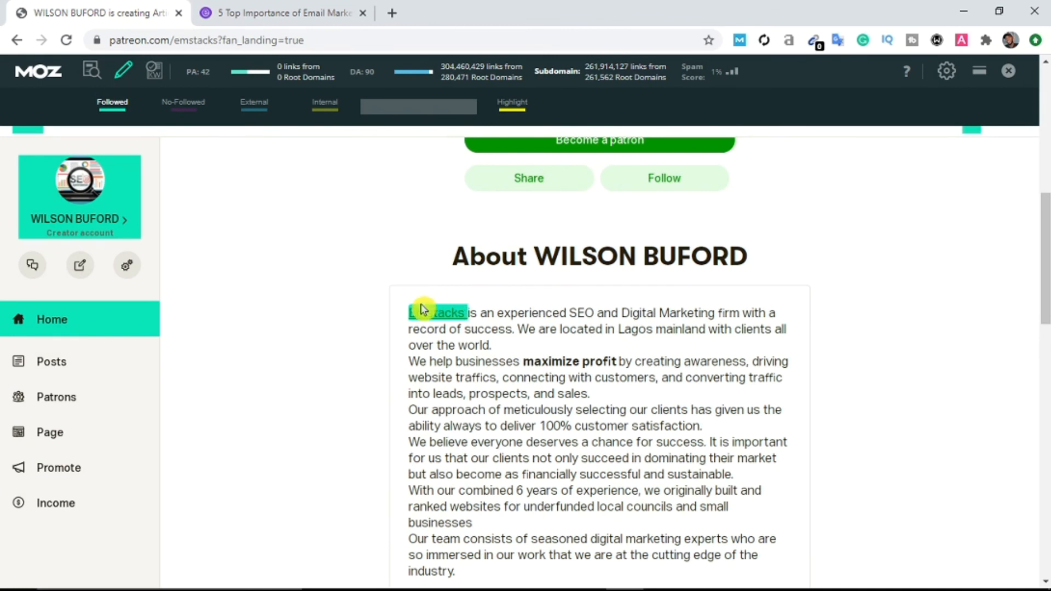
{"action": "left_click", "coordinate": [115, 116]}
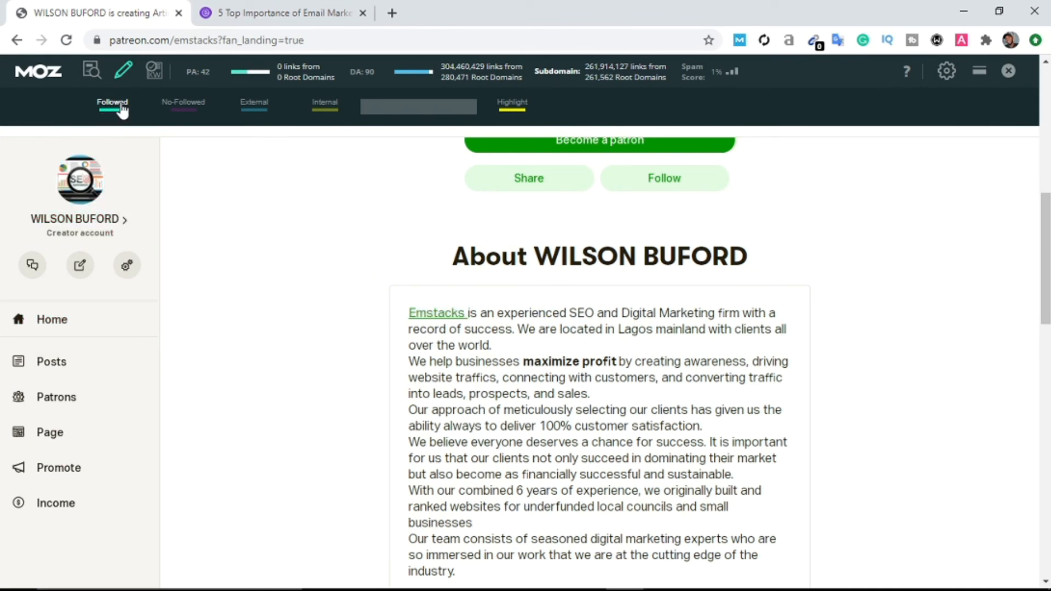
{"action": "left_click", "coordinate": [186, 112]}
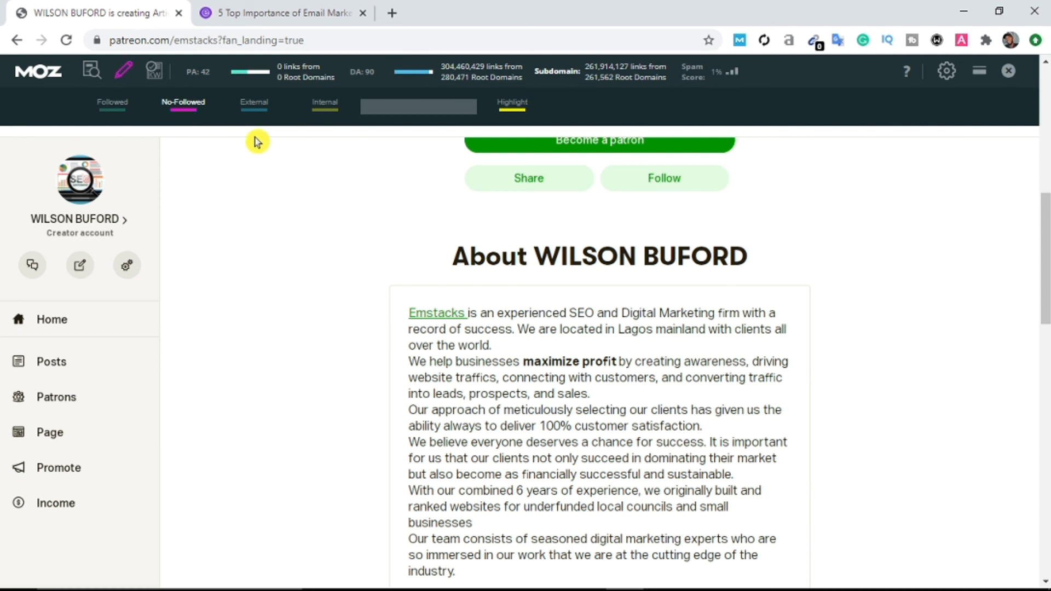
{"action": "left_click", "coordinate": [129, 107]}
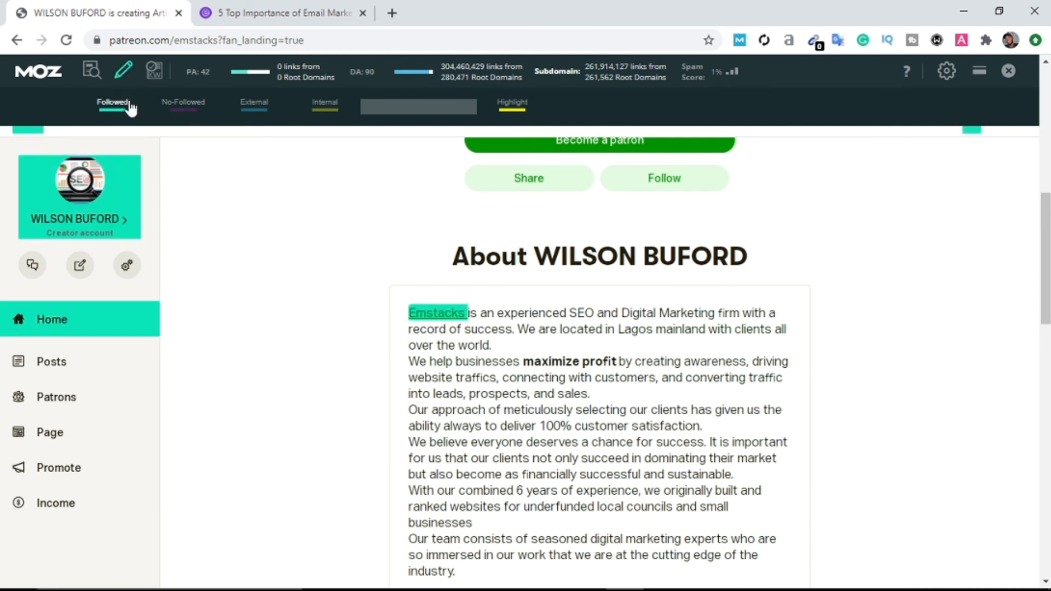
{"action": "left_click", "coordinate": [127, 107]}
{"action": "left_click_drag", "start_coordinate": [1045, 241], "coordinate": [1046, 129]}
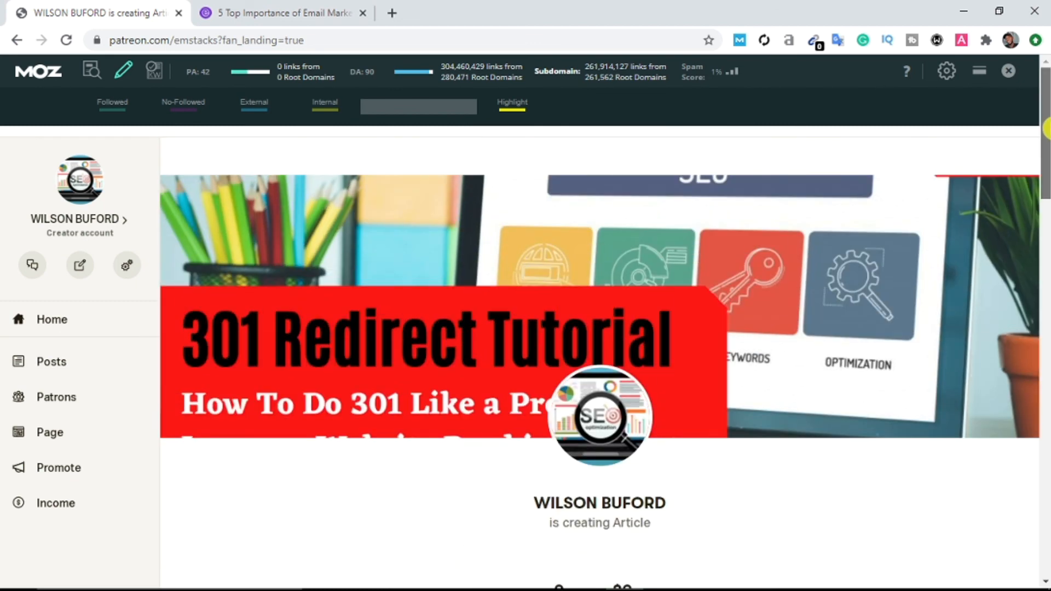
{"action": "left_click_drag", "start_coordinate": [1046, 130], "coordinate": [1046, 195]}
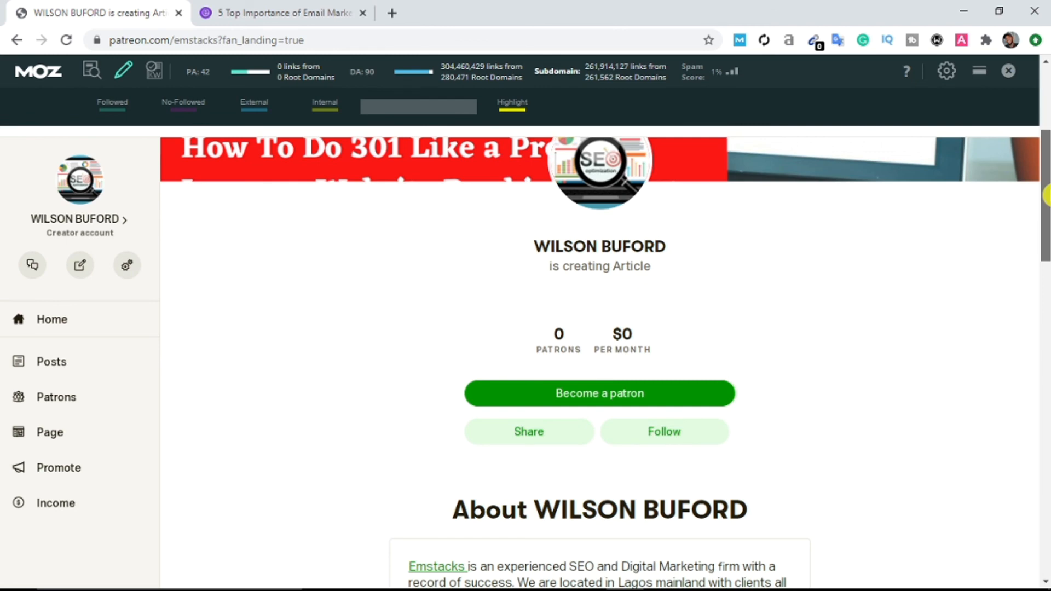
{"action": "left_click_drag", "start_coordinate": [1046, 195], "coordinate": [1045, 117]}
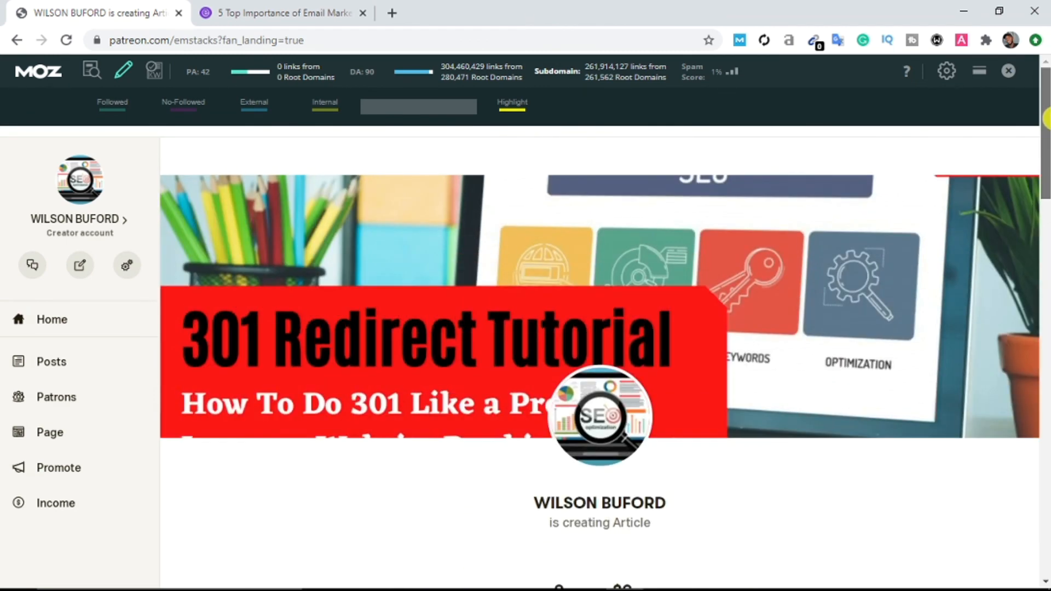